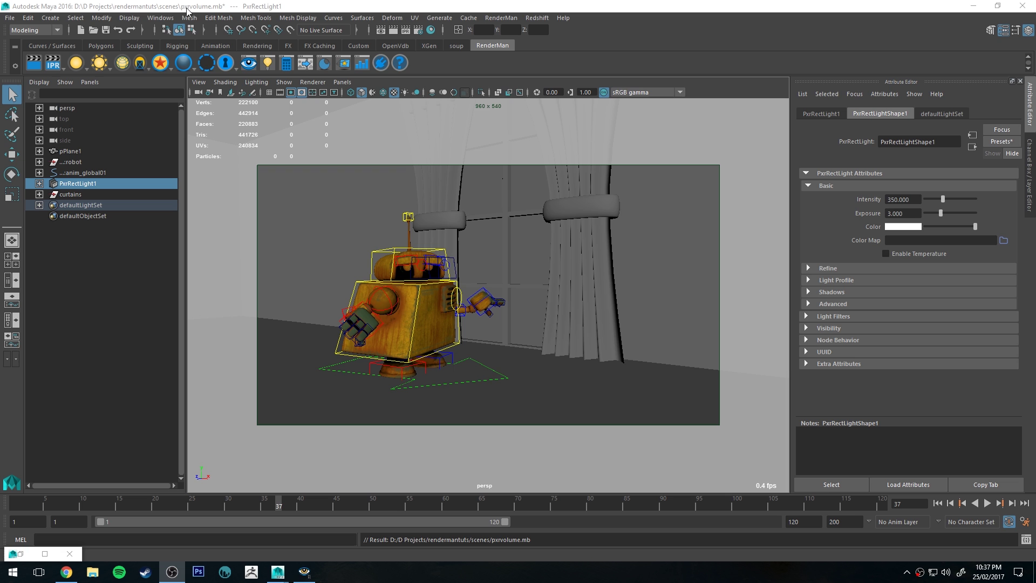
Step: Snap Maya to the left half of the screen beside the IPR render view
{"action": "key", "text": "super+Left"}
{"action": "left_click", "coordinate": [628, 166]}
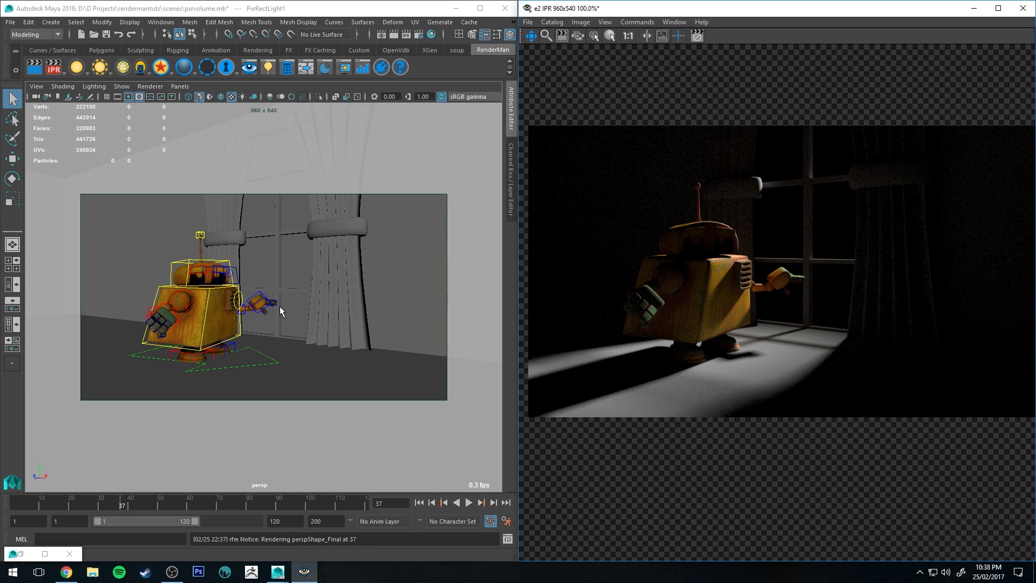
Step: Tumble and dolly the persp camera, then restore the saved cameraView1 bookmark
{"action": "left_click_drag", "start_coordinate": [351, 263], "coordinate": [282, 248], "text": "alt"}
{"action": "right_click_drag", "start_coordinate": [282, 248], "coordinate": [329, 335], "text": "alt"}
{"action": "left_click", "coordinate": [36, 86]}
{"action": "mouse_move", "coordinate": [93, 232]}
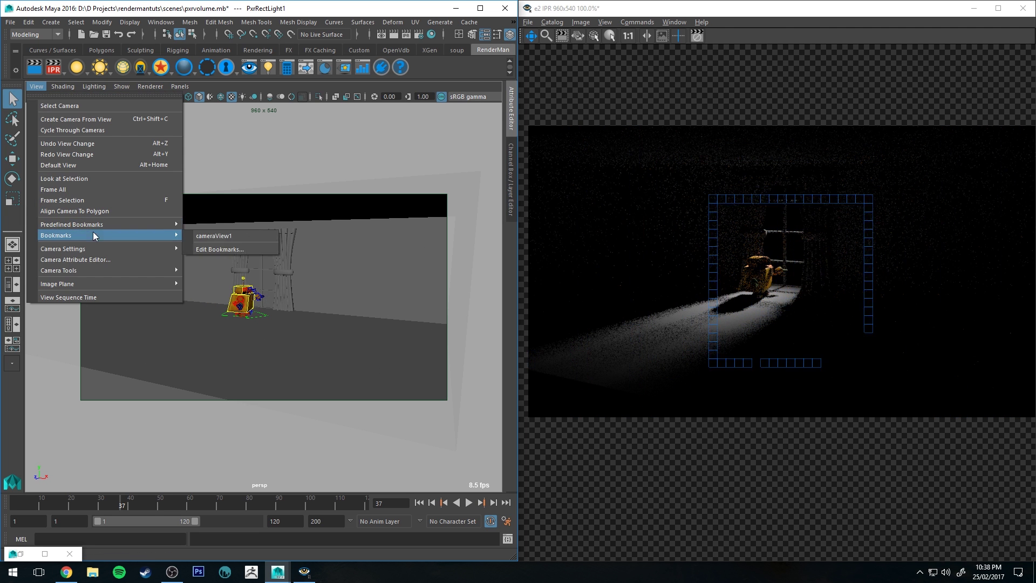
{"action": "left_click", "coordinate": [235, 235]}
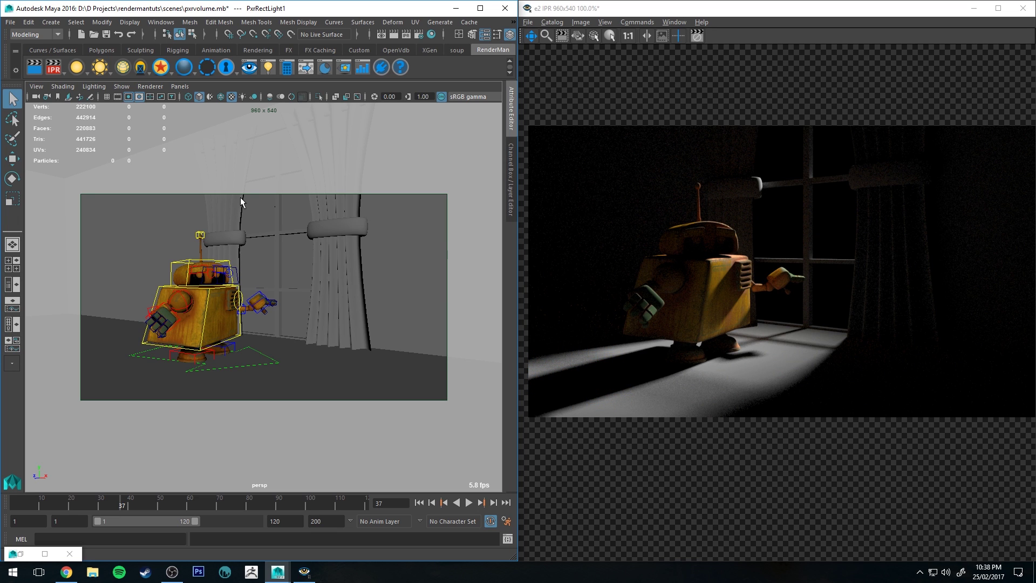
Step: Maximize Maya and create a polygon cube from the Polygons shelf
{"action": "left_click", "coordinate": [53, 66]}
{"action": "left_click", "coordinate": [480, 8]}
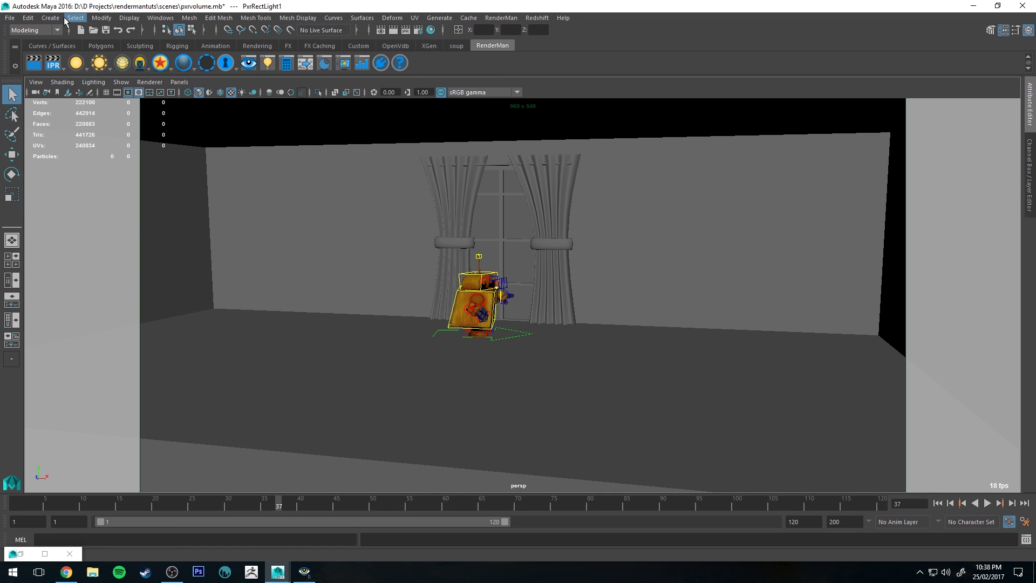
{"action": "left_click", "coordinate": [101, 45]}
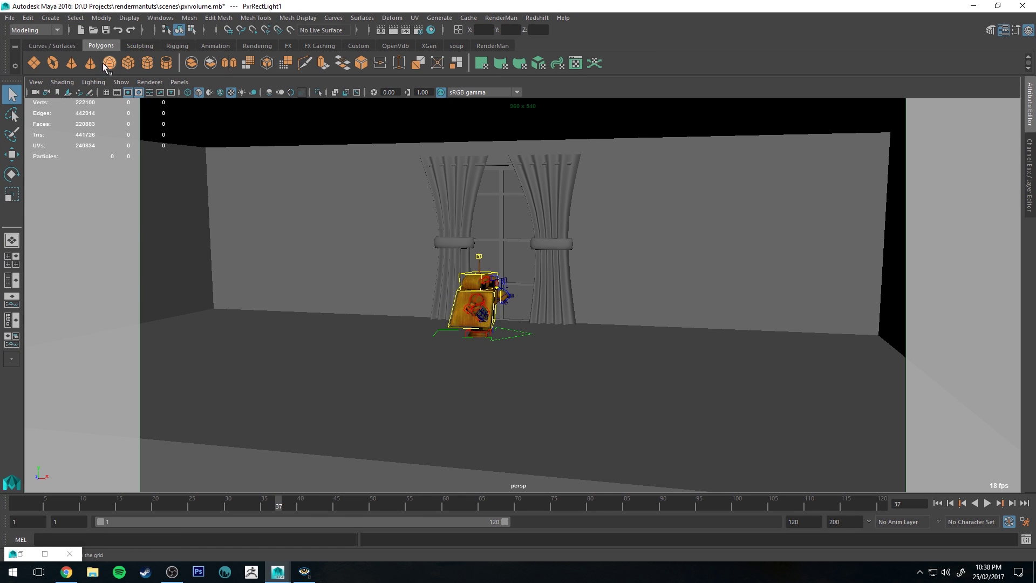
{"action": "left_click", "coordinate": [131, 63]}
Step: Move the new cube along X and frame it as a long box spanning the room
{"action": "key", "text": "w"}
{"action": "left_click_drag", "start_coordinate": [403, 354], "coordinate": [356, 363], "text": "alt"}
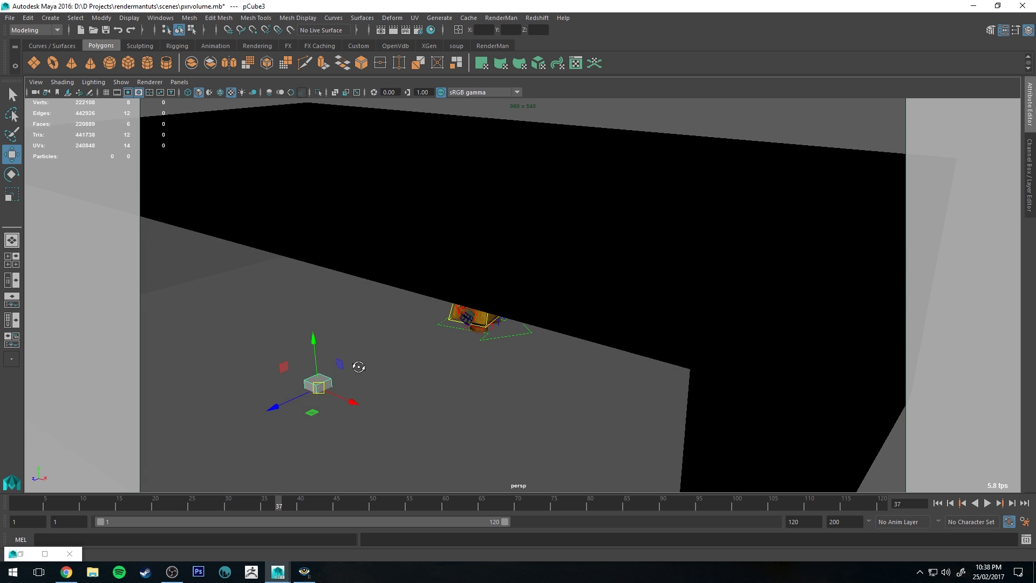
{"action": "left_click_drag", "start_coordinate": [277, 408], "coordinate": [423, 341]}
{"action": "key", "text": "f"}
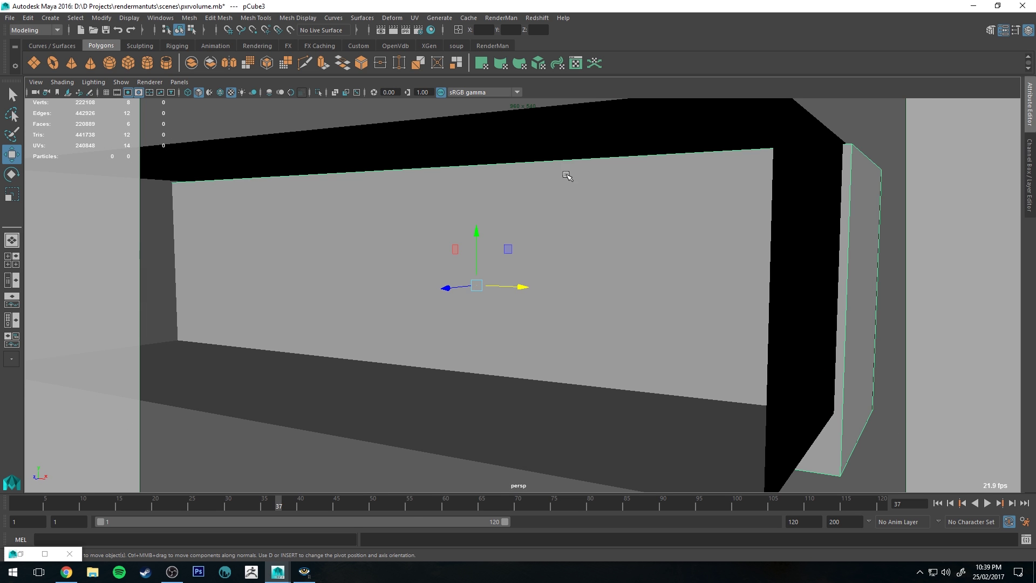
{"action": "left_click_drag", "start_coordinate": [567, 175], "coordinate": [500, 182], "text": "alt"}
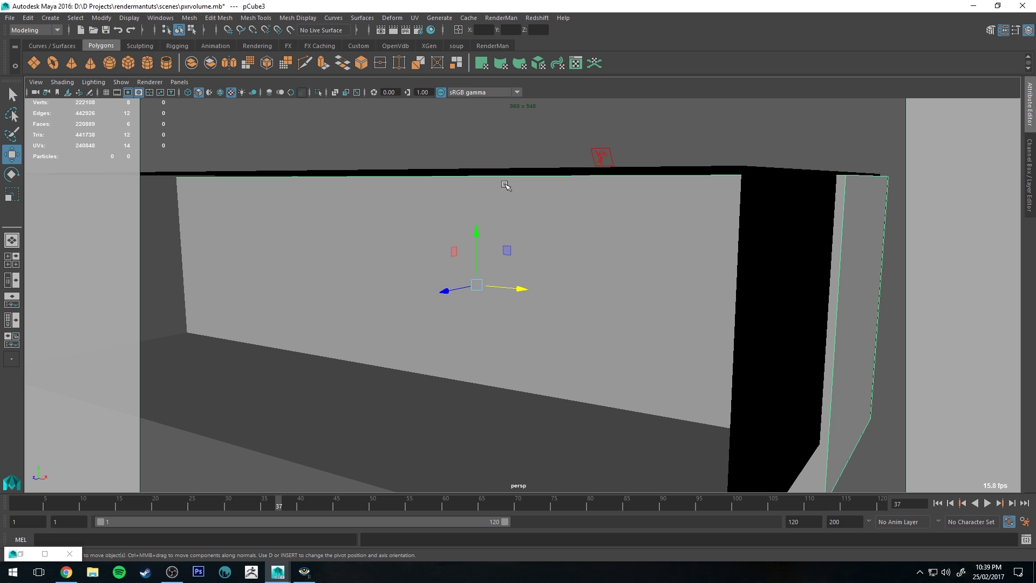
{"action": "left_click_drag", "start_coordinate": [418, 248], "coordinate": [466, 249], "text": "alt"}
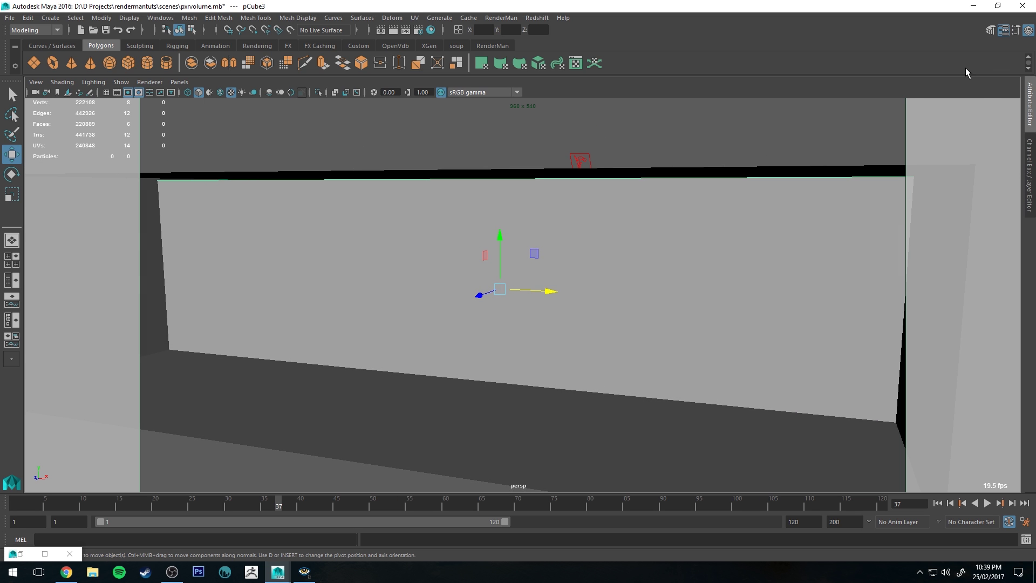
Step: Enable pCube3's Drawing Overrides and turn Shading off so it draws as wireframe
{"action": "left_click", "coordinate": [1029, 93]}
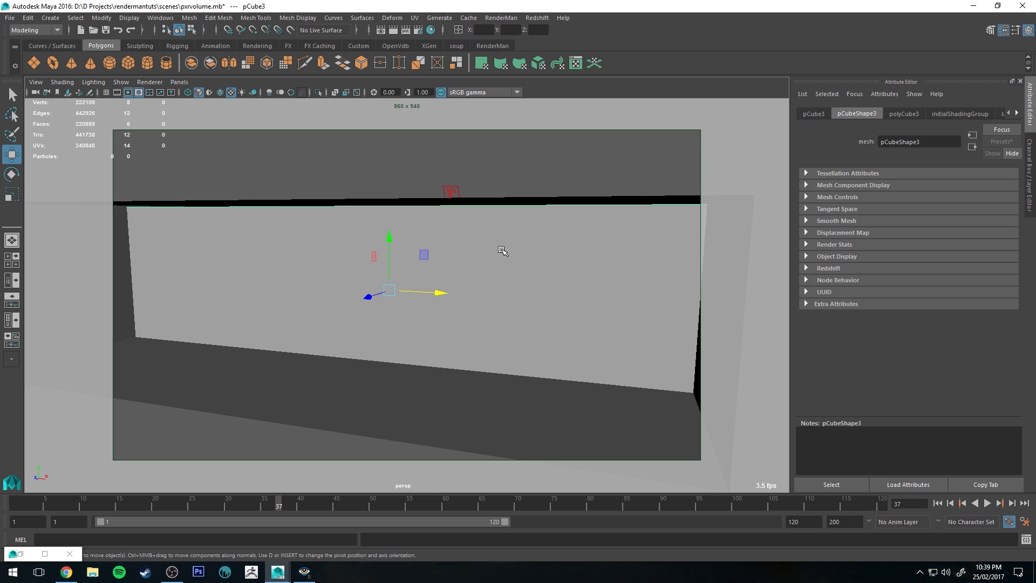
{"action": "left_click", "coordinate": [816, 113]}
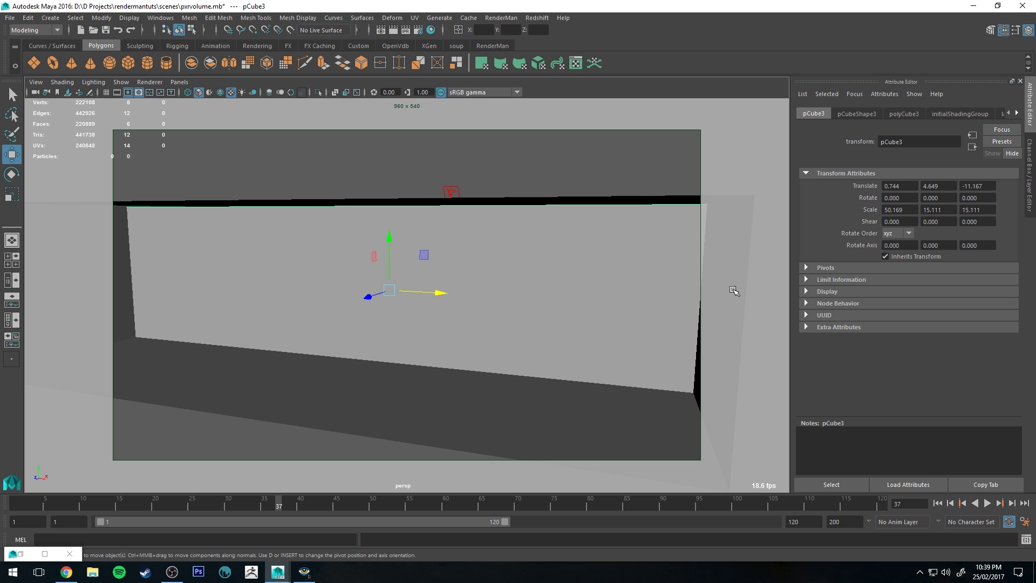
{"action": "left_click", "coordinate": [807, 292]}
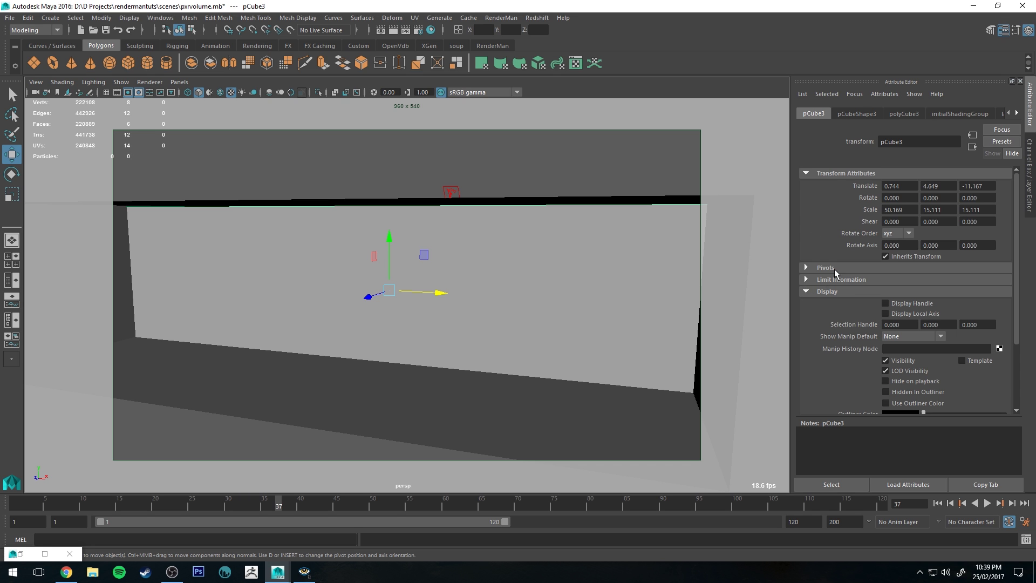
{"action": "scroll", "coordinate": [834, 269], "scroll_direction": "down", "scroll_amount": 3}
{"action": "left_click", "coordinate": [814, 359]}
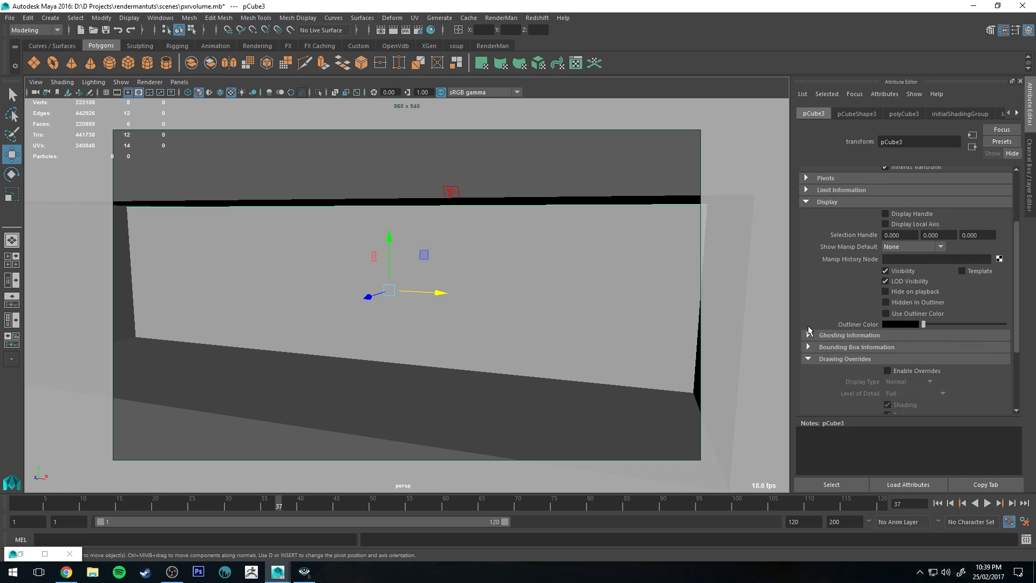
{"action": "scroll", "coordinate": [829, 278], "scroll_direction": "down", "scroll_amount": 3}
{"action": "left_click", "coordinate": [888, 274]}
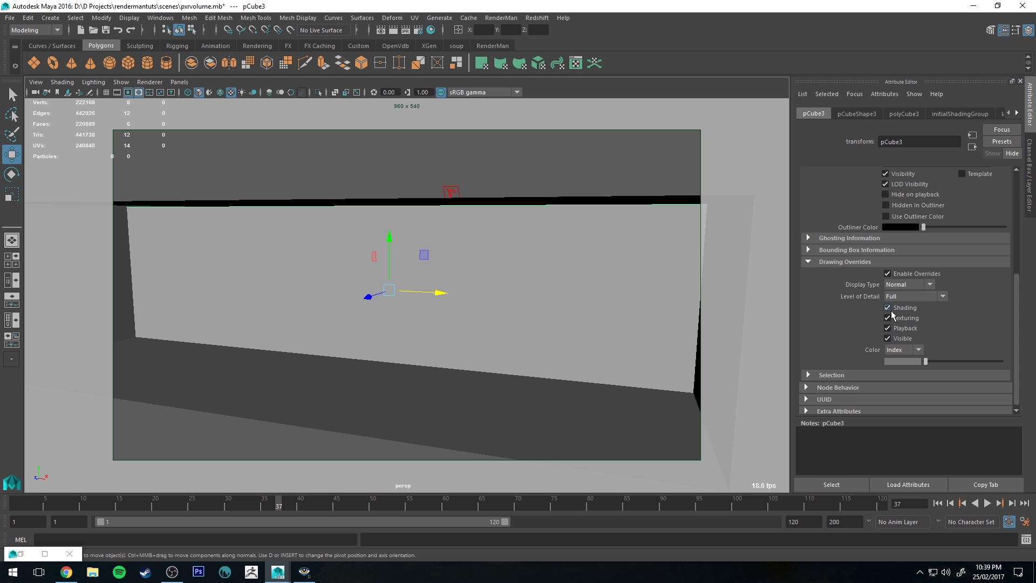
{"action": "left_click", "coordinate": [887, 308]}
Step: Toggle the bg display layer's template on and off to check the box encloses the room
{"action": "left_click_drag", "start_coordinate": [547, 230], "coordinate": [593, 266], "text": "alt"}
{"action": "left_click_drag", "start_coordinate": [353, 284], "coordinate": [409, 244], "text": "alt"}
{"action": "key", "text": "ctrl+a"}
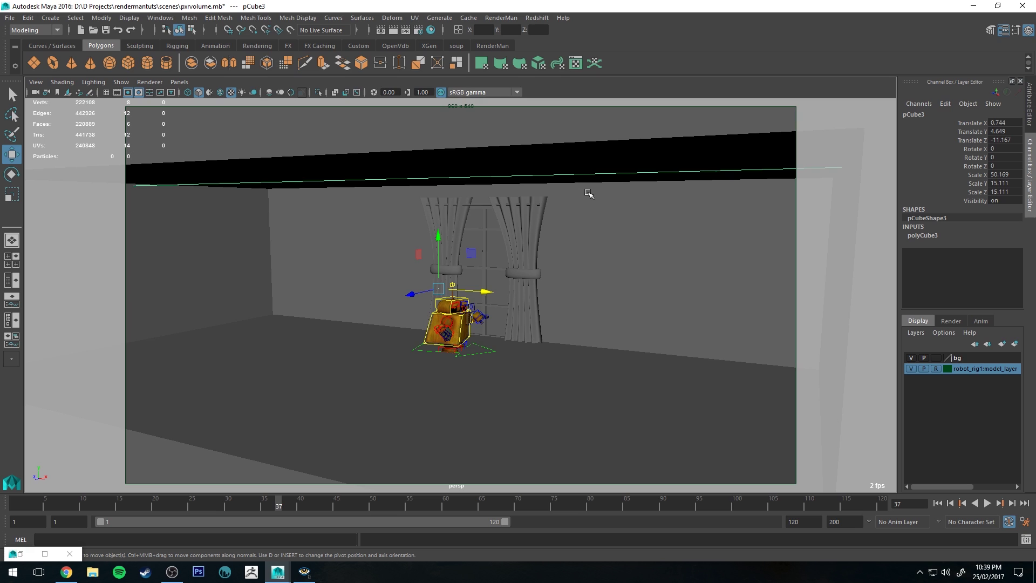
{"action": "left_click", "coordinate": [937, 357]}
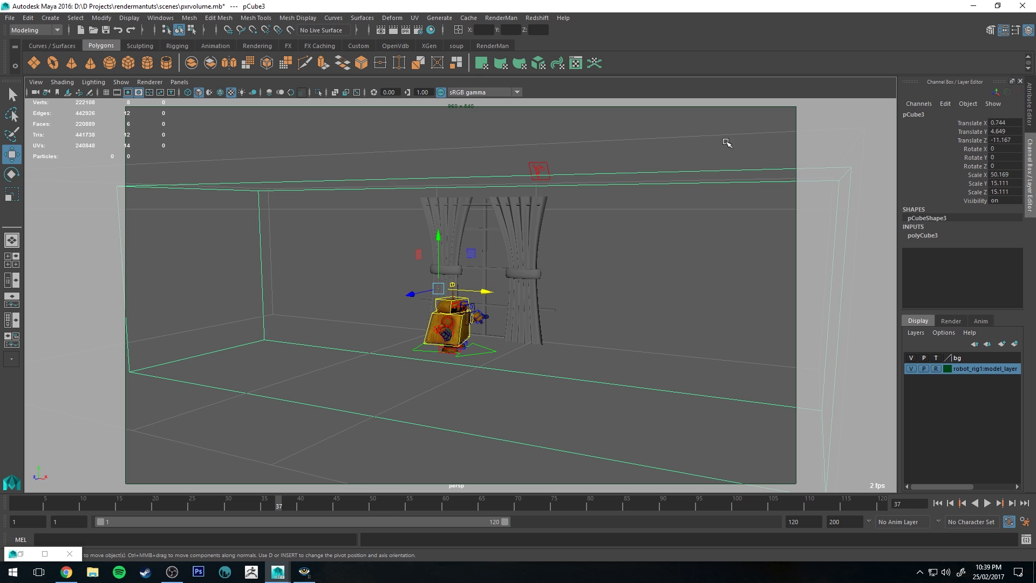
{"action": "left_click", "coordinate": [936, 358]}
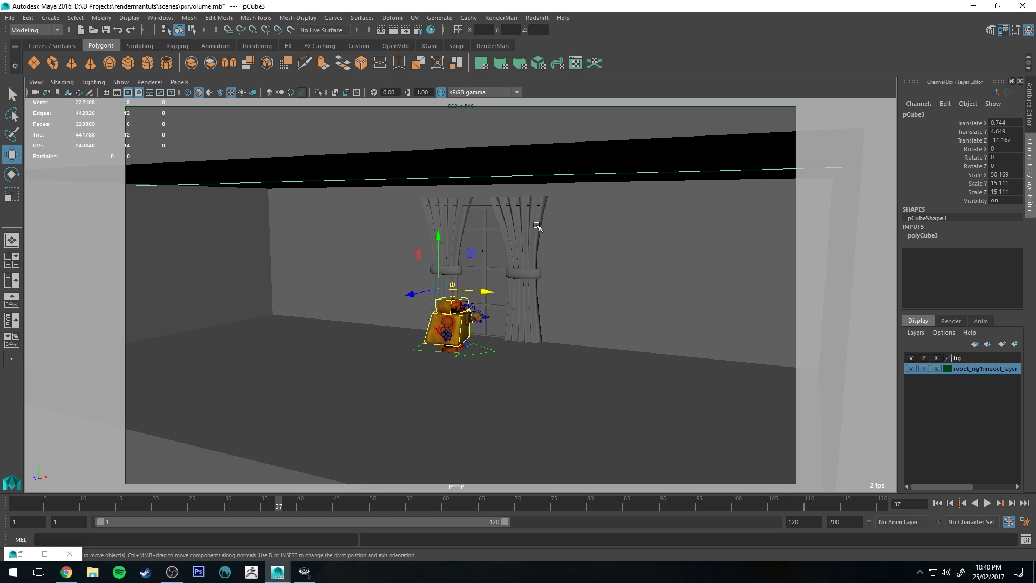
{"action": "left_click_drag", "start_coordinate": [506, 223], "coordinate": [527, 230], "text": "alt"}
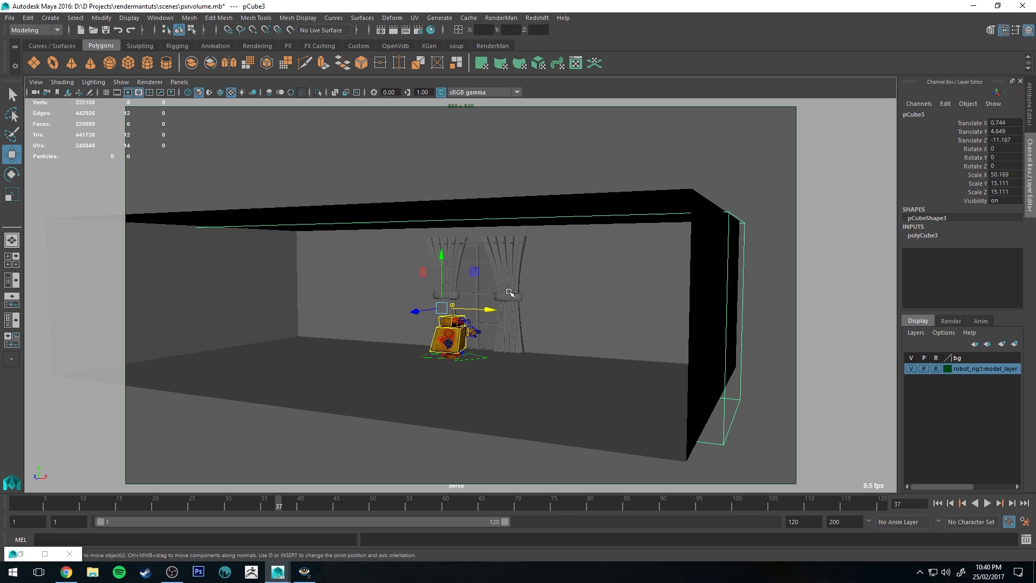
Step: Create a PxrVolume on the box from the RenderMan shelf's volume icon
{"action": "left_click", "coordinate": [492, 45]}
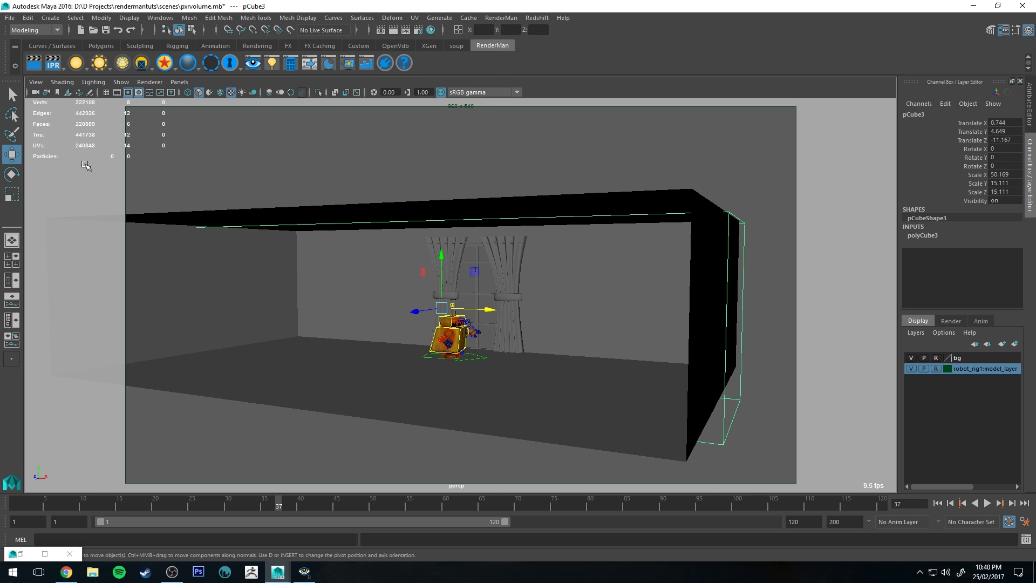
{"action": "right_click", "coordinate": [193, 68]}
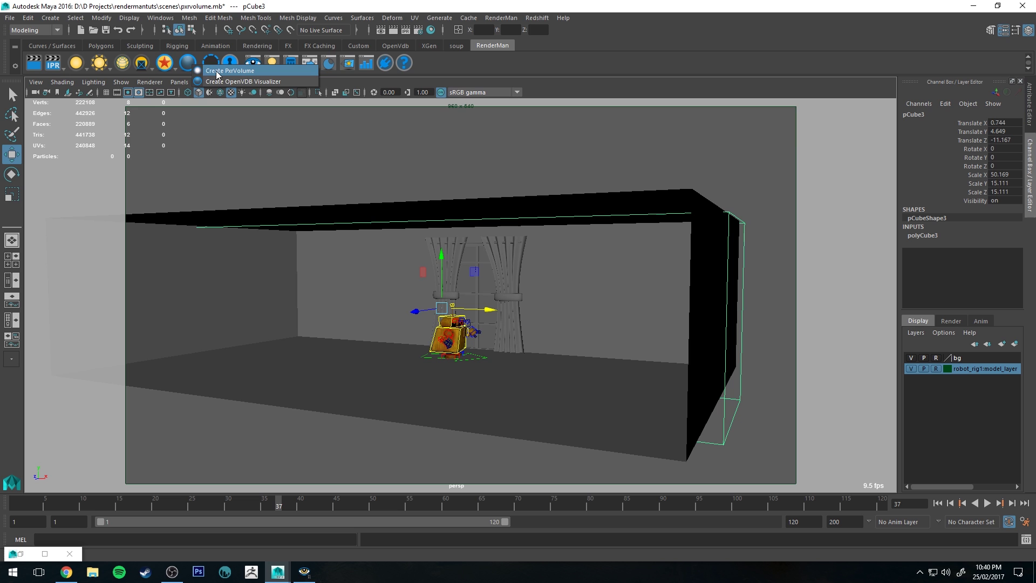
{"action": "left_click", "coordinate": [259, 71]}
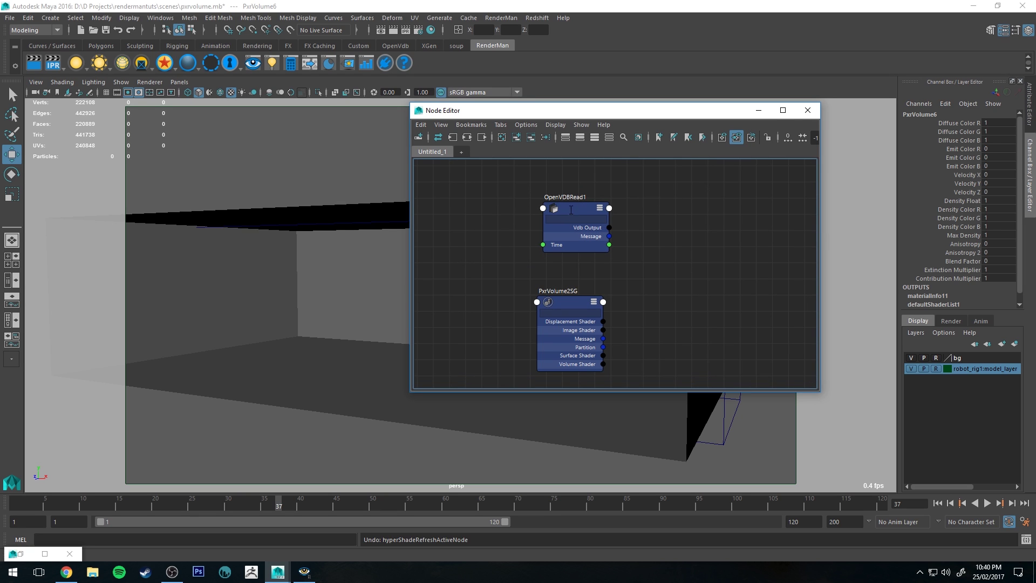
Step: Delete the OpenVDBRead1 node in the Node Editor, leaving only PxrVolume2SG
{"action": "left_click", "coordinate": [571, 210]}
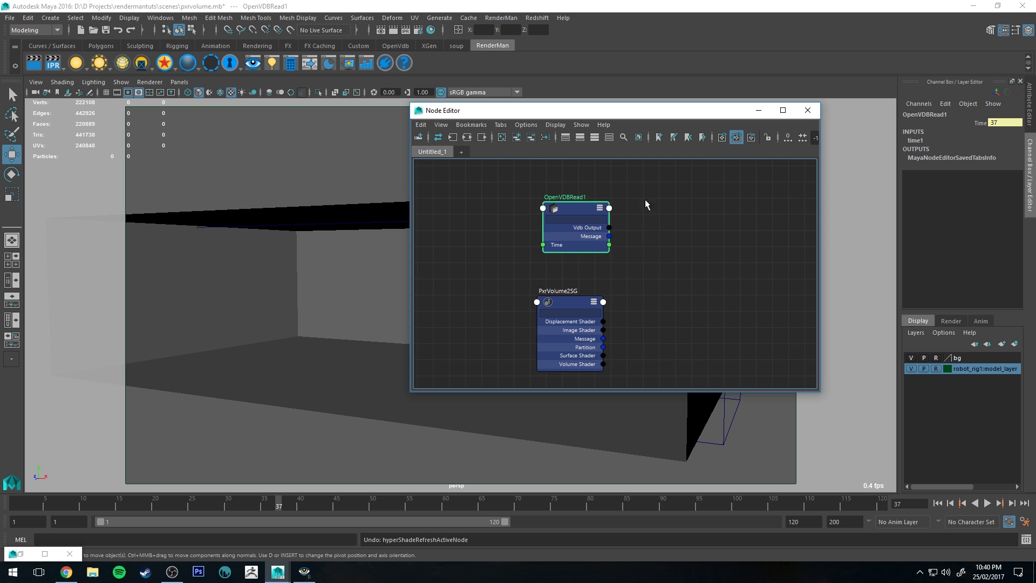
{"action": "left_click", "coordinate": [647, 174]}
{"action": "left_click_drag", "start_coordinate": [648, 174], "coordinate": [502, 254]}
{"action": "left_click", "coordinate": [626, 207]}
{"action": "left_click", "coordinate": [578, 209]}
{"action": "key", "text": "Delete"}
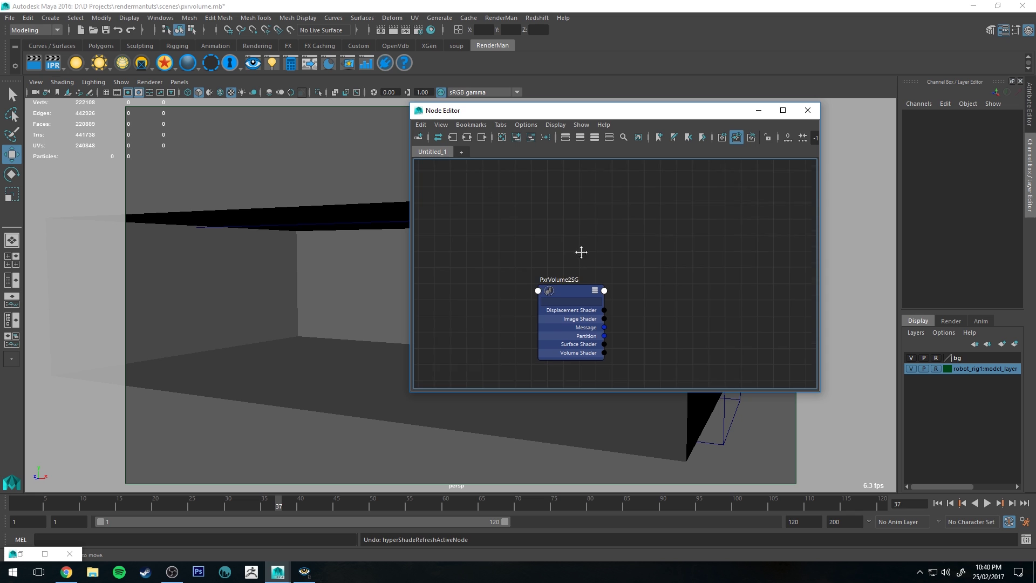
{"action": "left_click", "coordinate": [567, 254]}
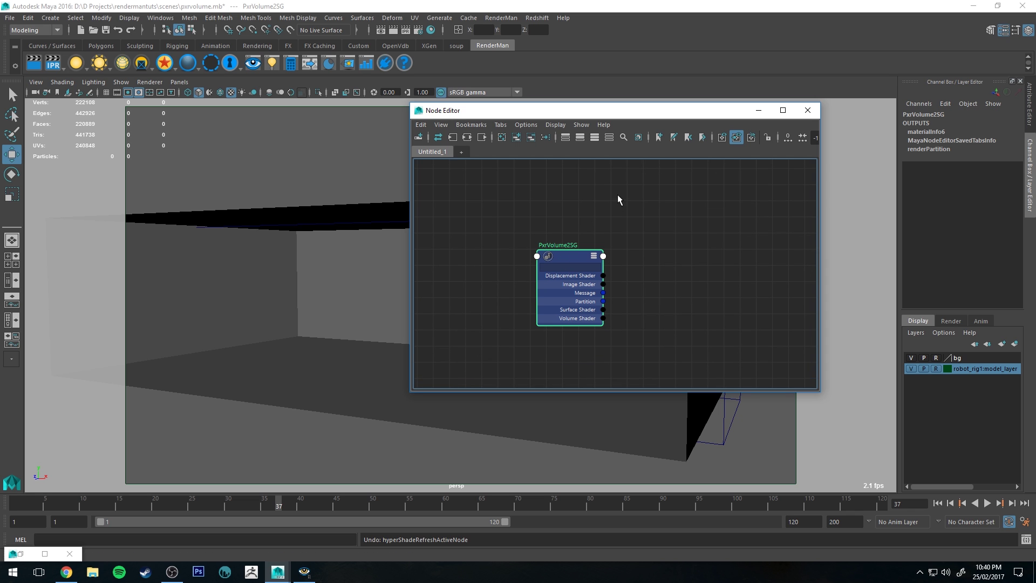
{"action": "left_click", "coordinate": [589, 186]}
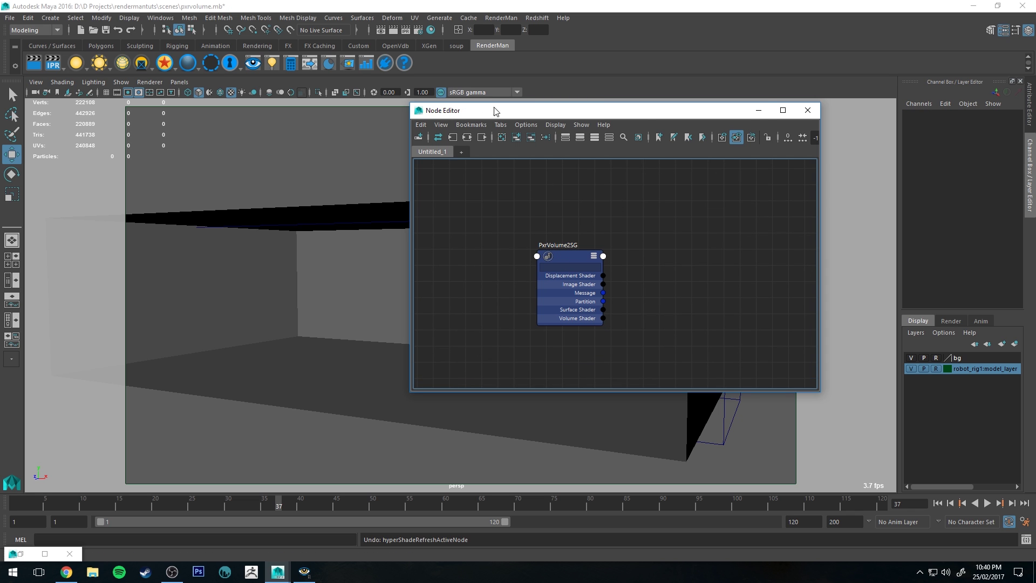
Step: Open Hypershade and filter the RenderMan Create list by 'volu'
{"action": "left_click", "coordinate": [758, 111]}
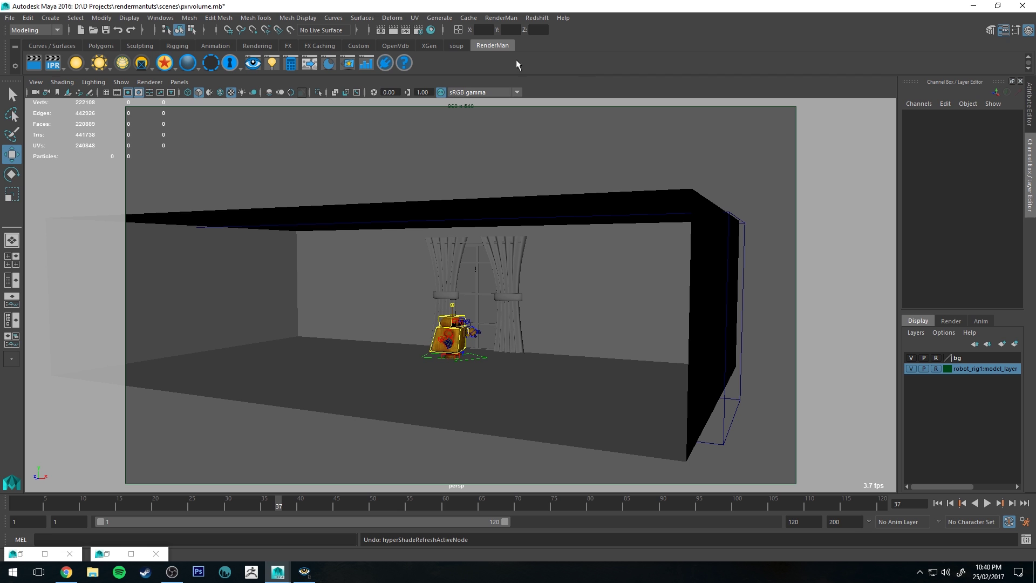
{"action": "left_click", "coordinate": [431, 30]}
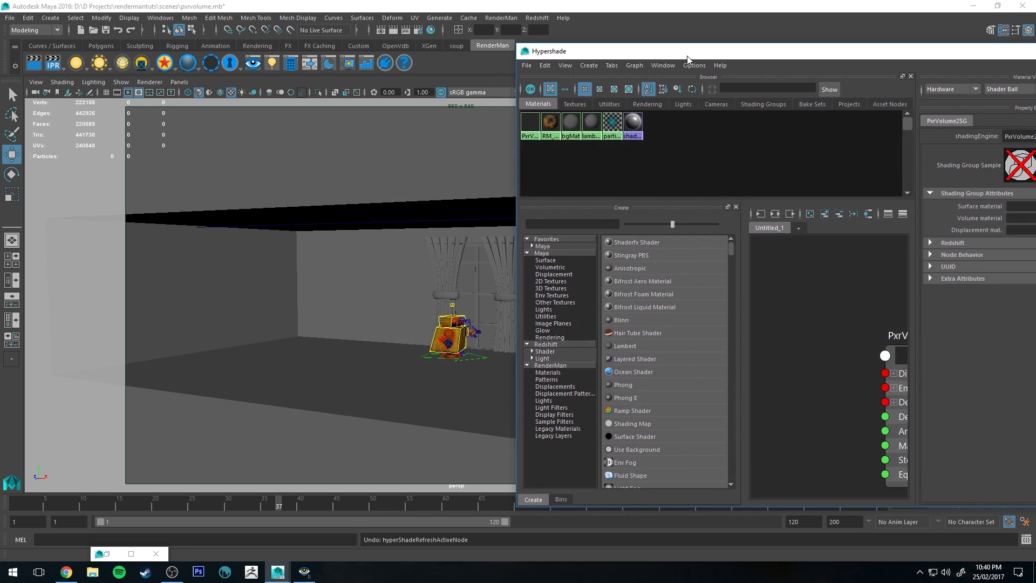
{"action": "left_click_drag", "start_coordinate": [689, 50], "coordinate": [317, 2]}
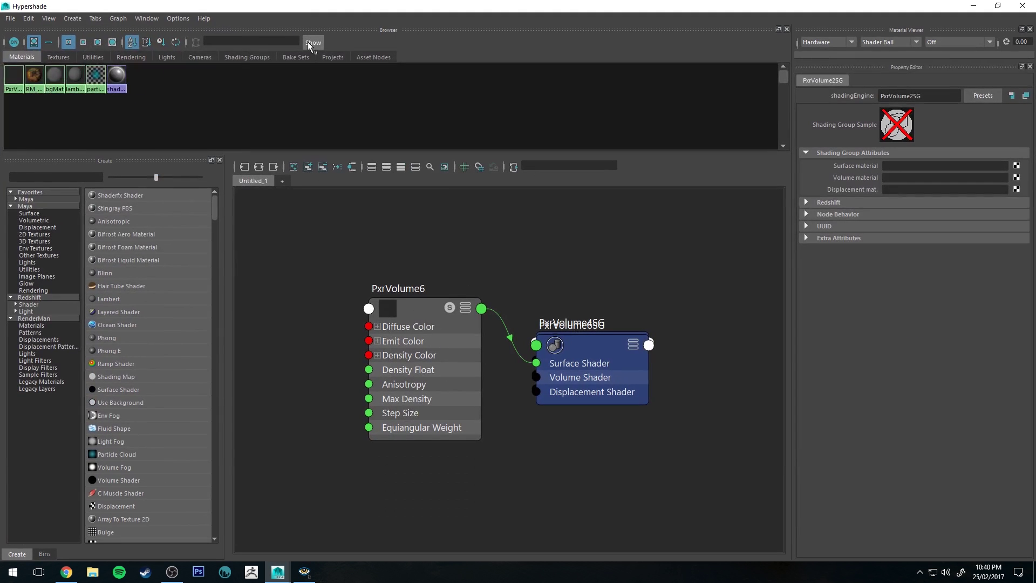
{"action": "left_click", "coordinate": [28, 304]}
{"action": "left_click", "coordinate": [30, 318]}
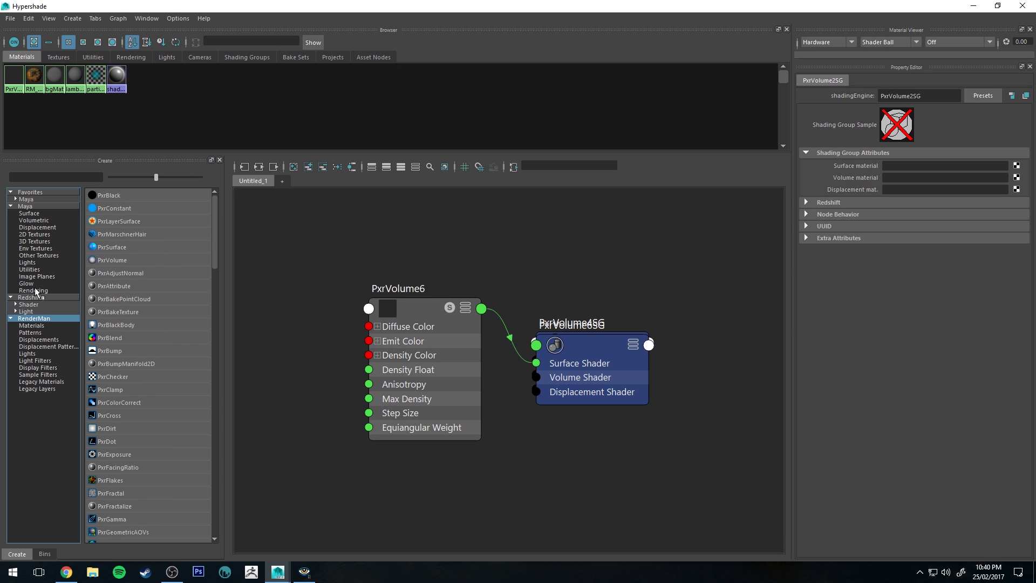
{"action": "left_click", "coordinate": [71, 178]}
{"action": "type", "text": "volu"}
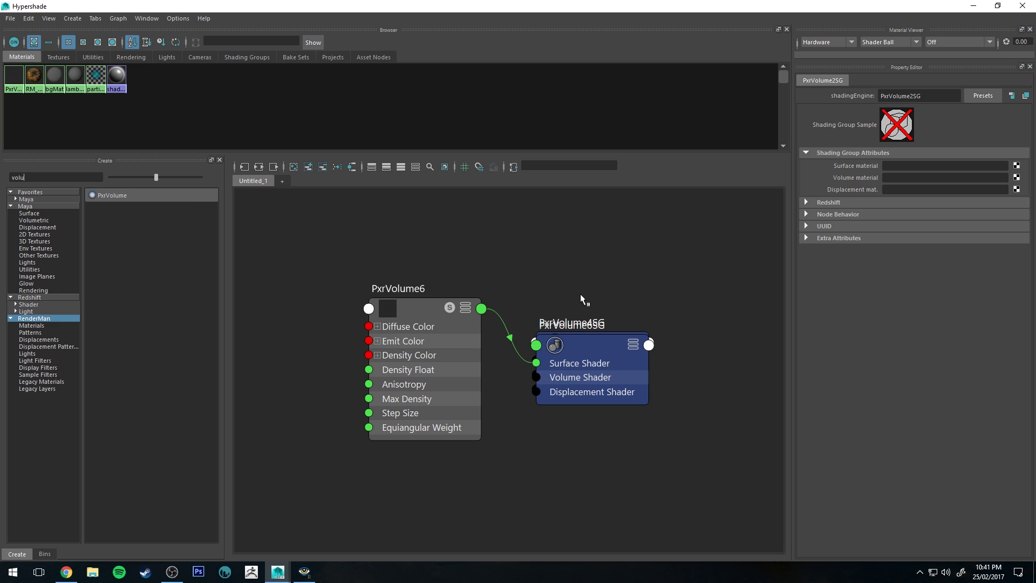
Step: Rename PxrVolume6 to roomFog and graph it with its PxrVolume6SG shading group
{"action": "left_click", "coordinate": [293, 167]}
{"action": "left_click", "coordinate": [20, 74]}
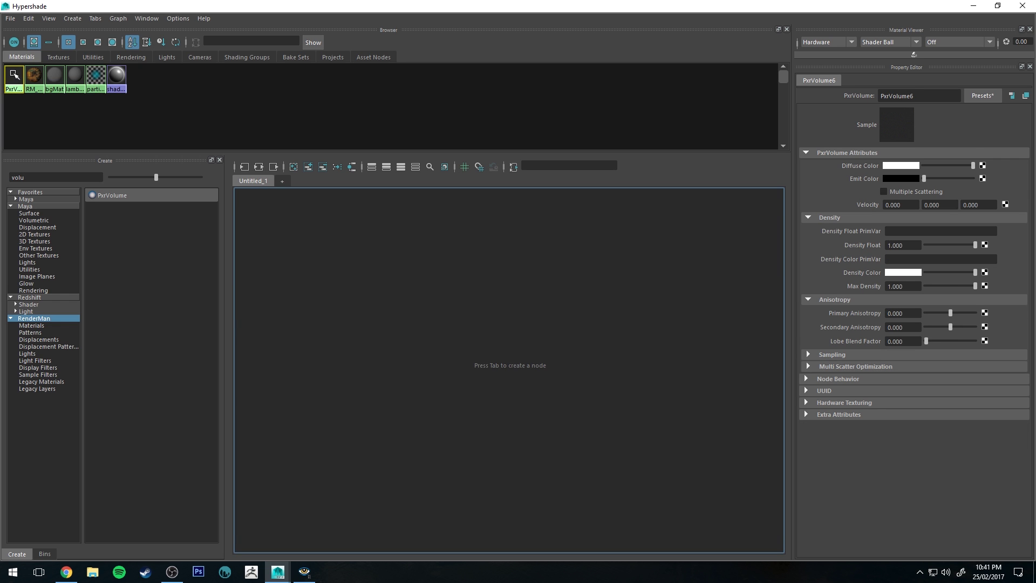
{"action": "double_click", "coordinate": [906, 96]}
{"action": "type", "text": "r"}
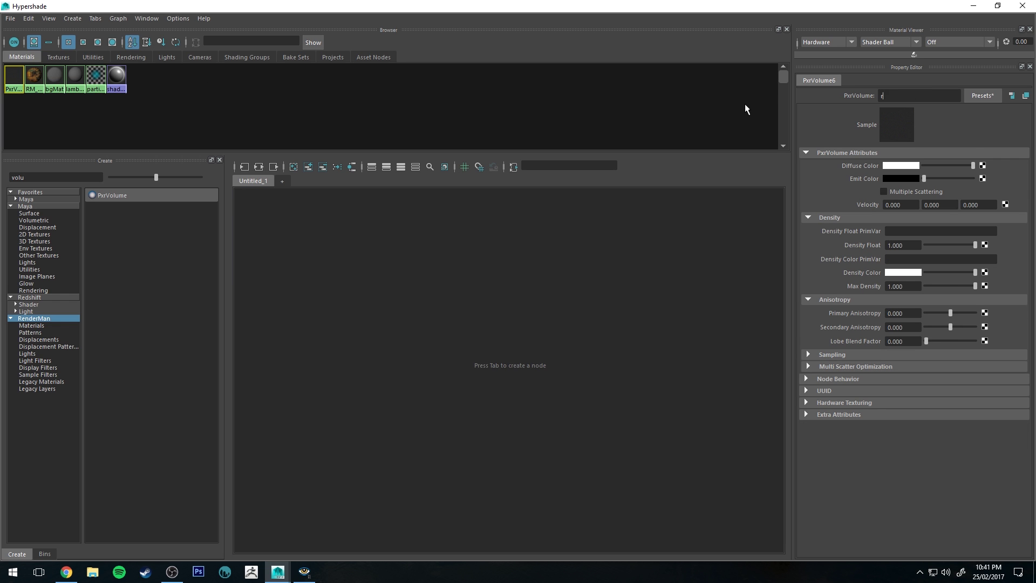
{"action": "type", "text": "oomFog"}
{"action": "key", "text": "Return"}
{"action": "right_click_drag", "start_coordinate": [14, 75], "coordinate": [92, 106]}
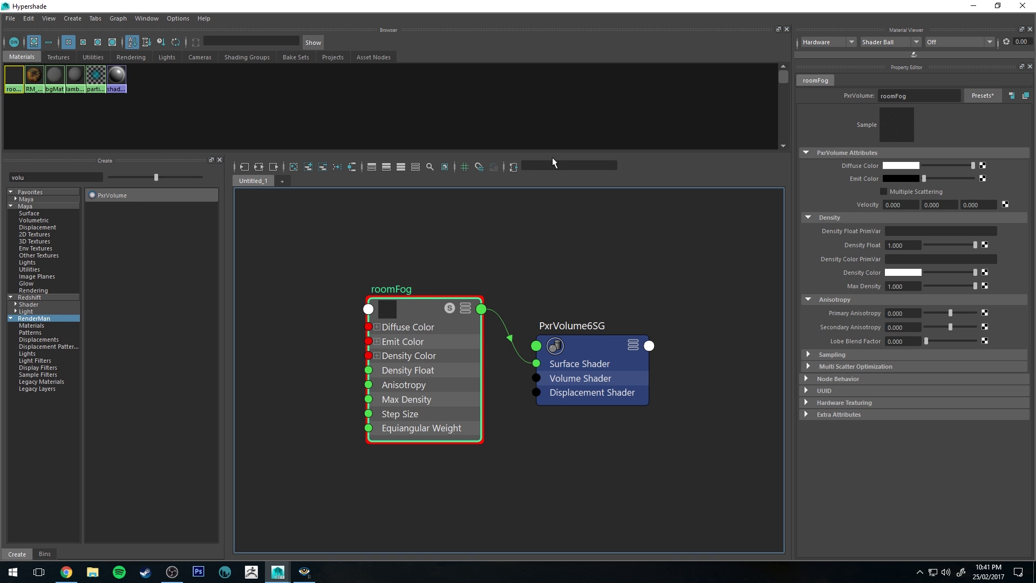
Step: Assign the roomFog material to the selected room cube pCube3 via Assign Material To Viewport Selection
{"action": "left_click_drag", "start_coordinate": [581, 5], "coordinate": [682, 229]}
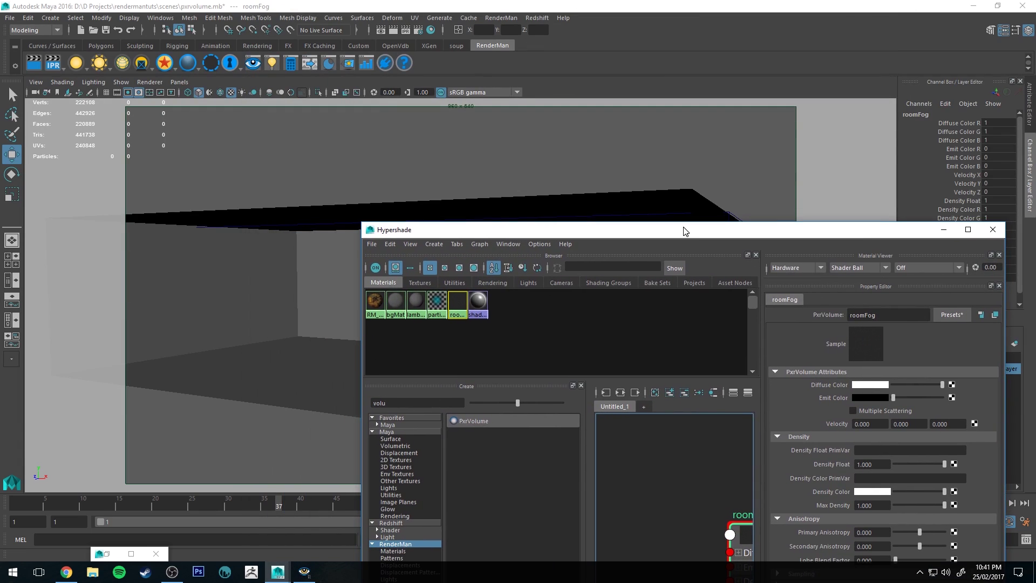
{"action": "left_click", "coordinate": [198, 216]}
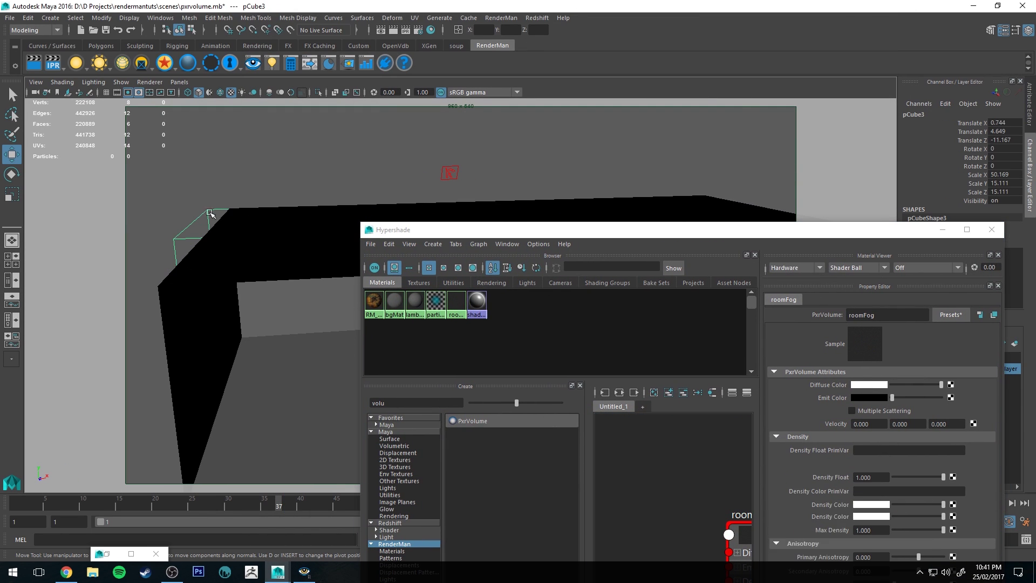
{"action": "left_click_drag", "start_coordinate": [447, 231], "coordinate": [295, 93]}
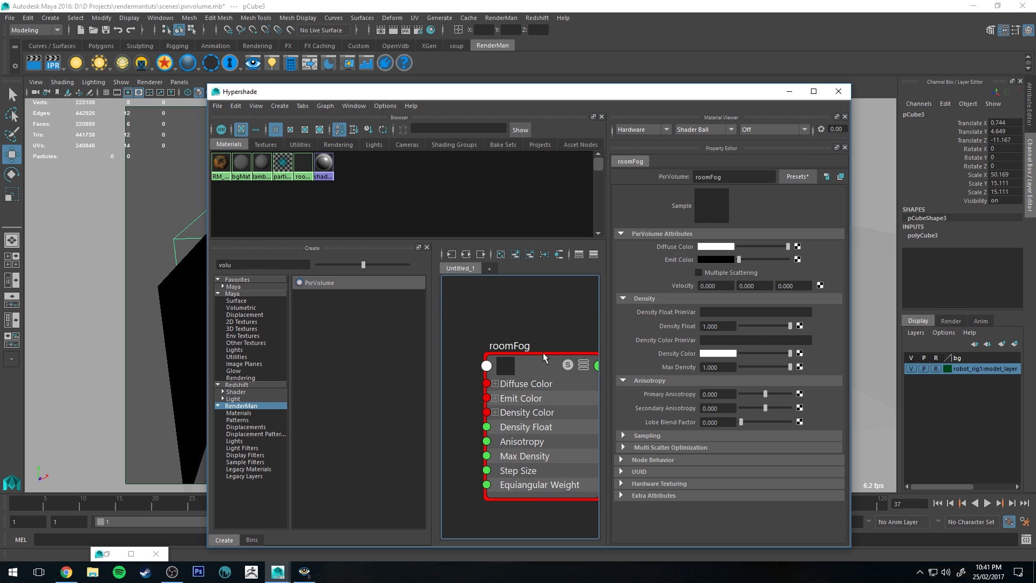
{"action": "right_click", "coordinate": [534, 362]}
{"action": "left_click", "coordinate": [529, 334]}
{"action": "left_click", "coordinate": [789, 91]}
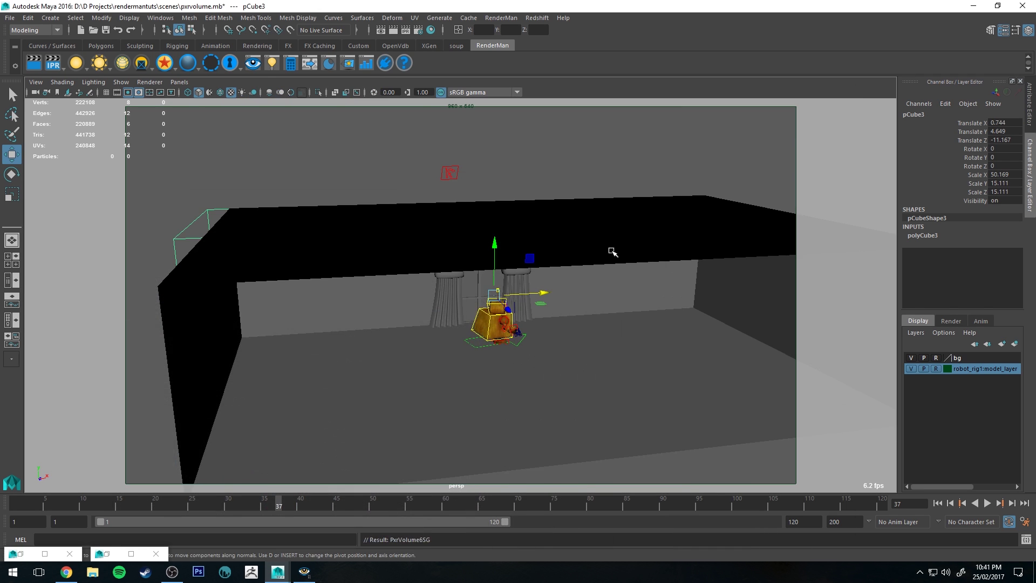
{"action": "mouse_move", "coordinate": [549, 237]}
{"action": "left_mouse_down", "text": "alt"}
{"action": "mouse_move", "coordinate": [585, 296]}
{"action": "mouse_move", "coordinate": [541, 248]}
{"action": "left_mouse_up", "text": "alt"}
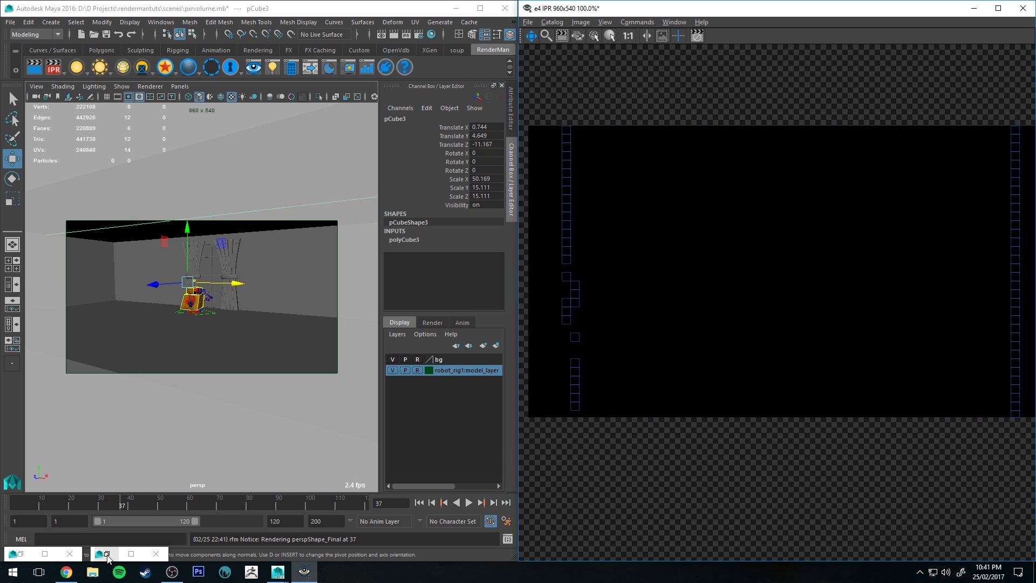
Step: Show roomFog's PxrVolume attributes in the Attribute Editor
{"action": "left_click", "coordinate": [132, 226]}
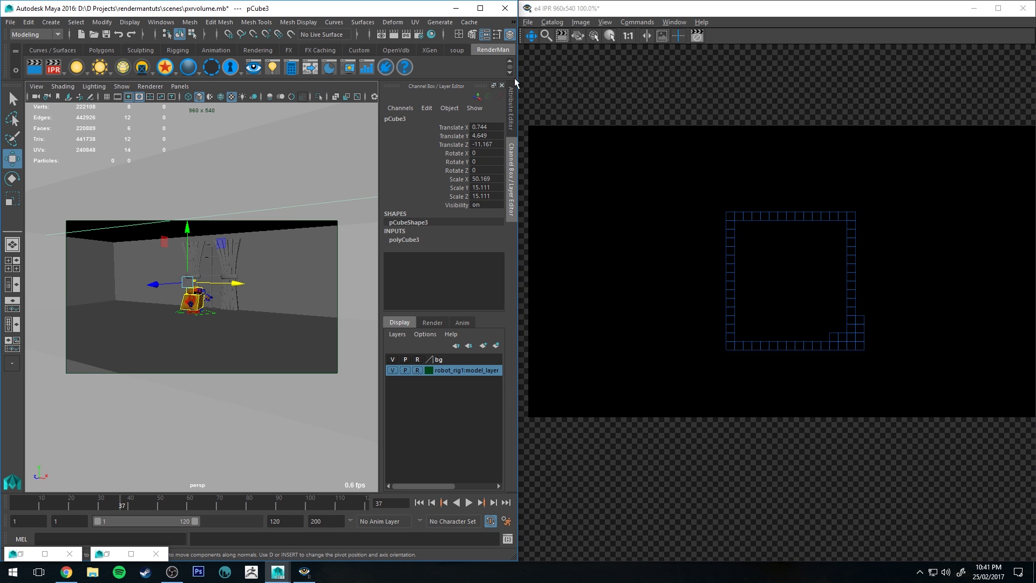
{"action": "left_click", "coordinate": [514, 96]}
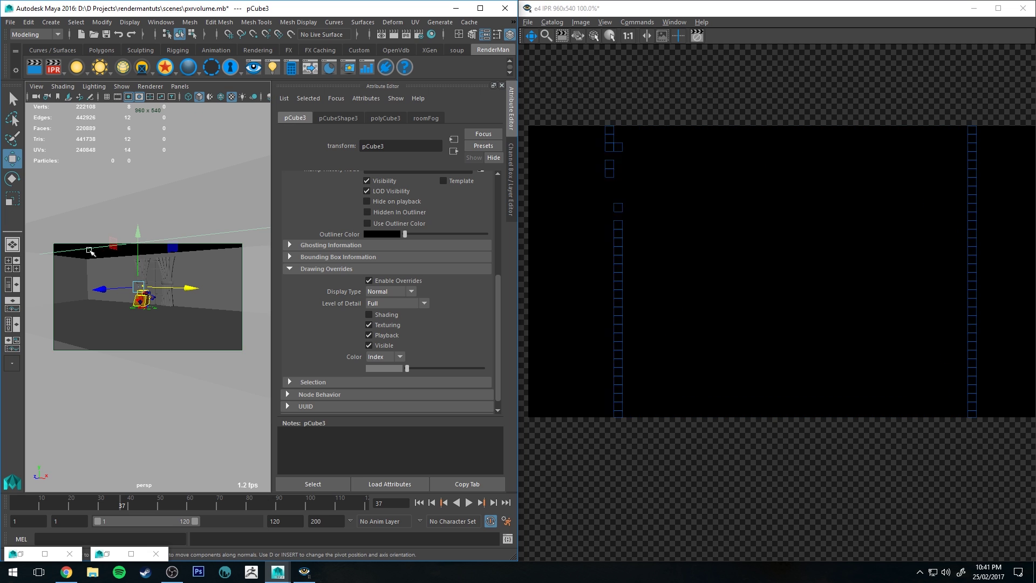
{"action": "left_click", "coordinate": [424, 119]}
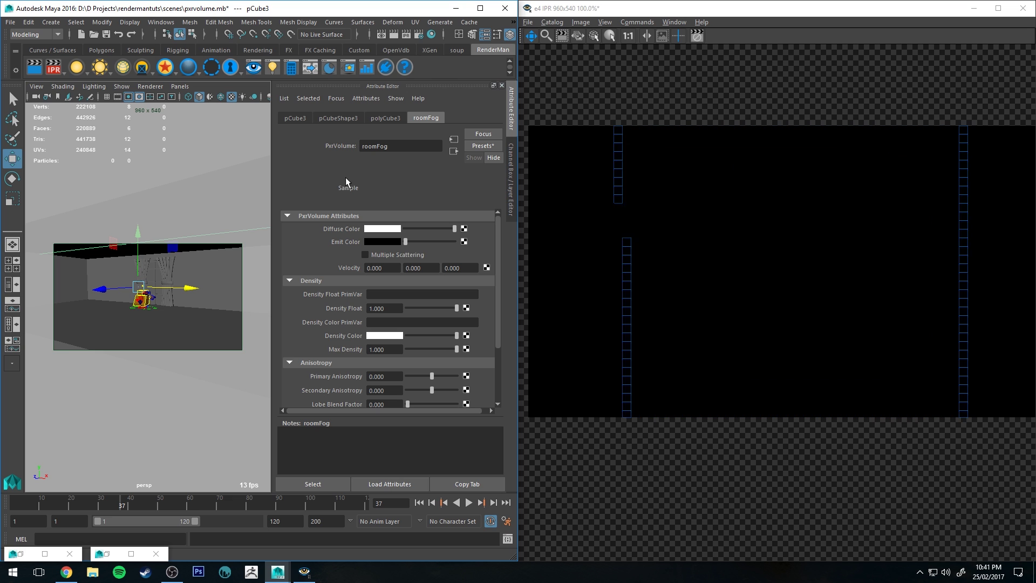
Step: Set roomFog's Density Float to 0.1 and orbit to view the light shaft
{"action": "double_click", "coordinate": [377, 308]}
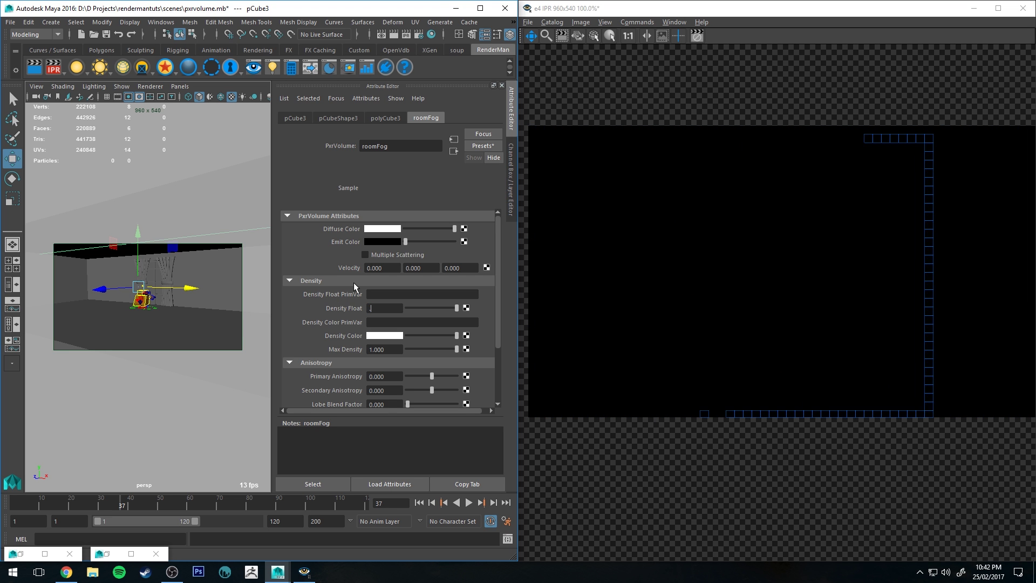
{"action": "type", "text": "1"}
{"action": "key", "text": "Return"}
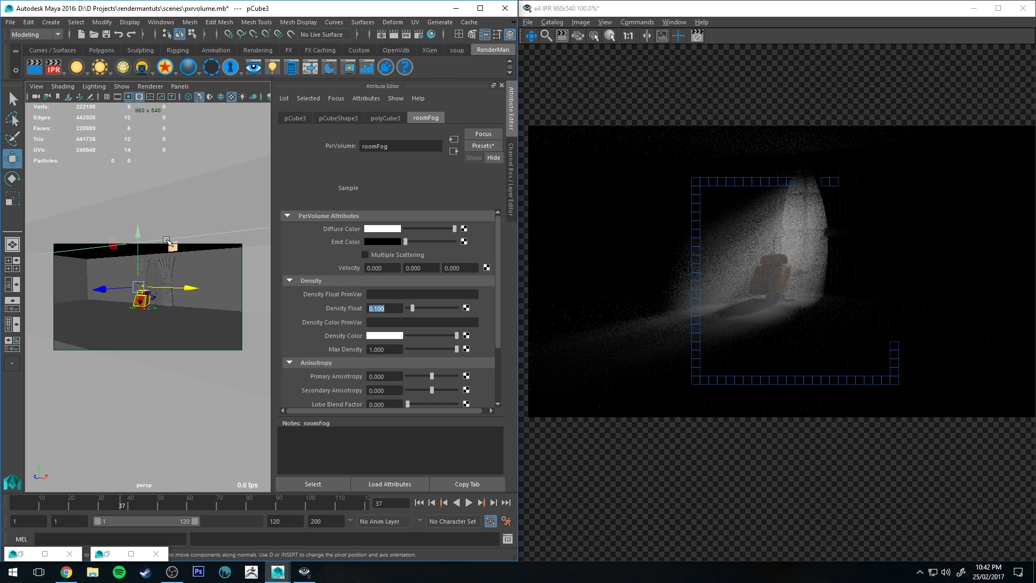
{"action": "left_click_drag", "start_coordinate": [156, 292], "coordinate": [177, 292], "text": "alt"}
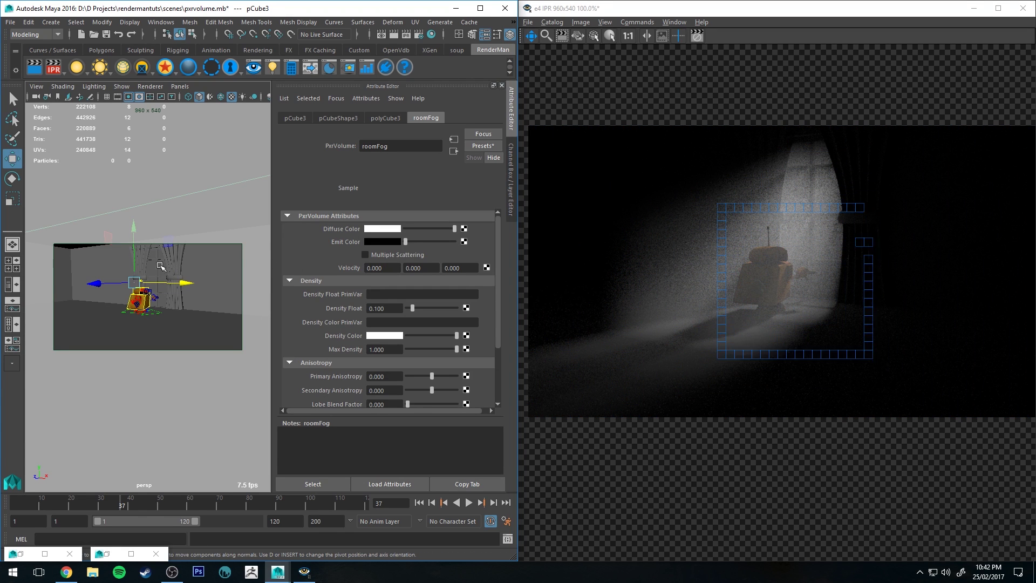
{"action": "mouse_move", "coordinate": [160, 266]}
{"action": "right_mouse_down", "text": "alt"}
{"action": "mouse_move", "coordinate": [182, 323]}
{"action": "mouse_move", "coordinate": [172, 265]}
{"action": "right_mouse_up", "text": "alt"}
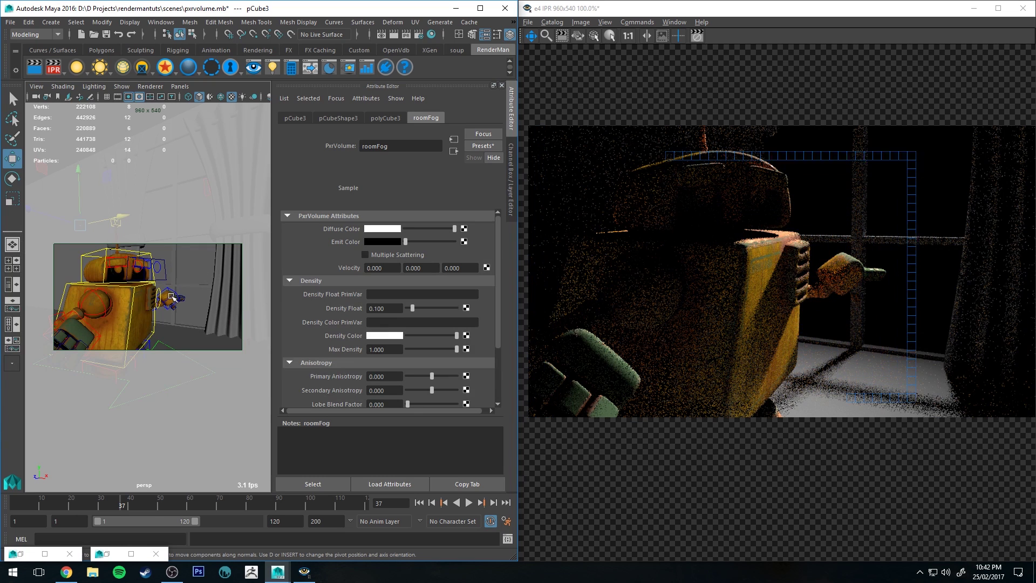
{"action": "right_click_drag", "start_coordinate": [196, 296], "coordinate": [166, 263], "text": "alt"}
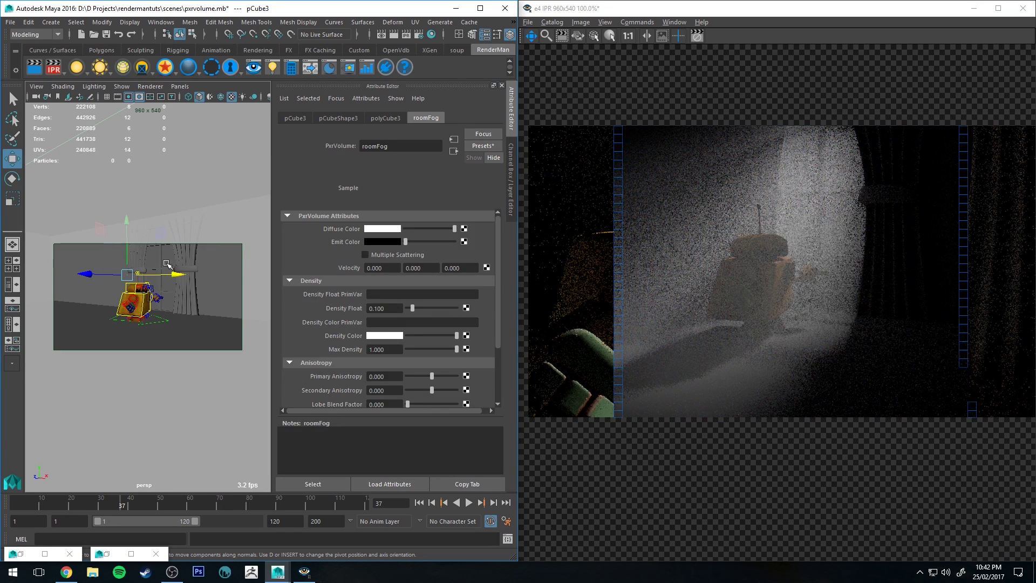
{"action": "left_click_drag", "start_coordinate": [167, 272], "coordinate": [171, 254], "text": "alt"}
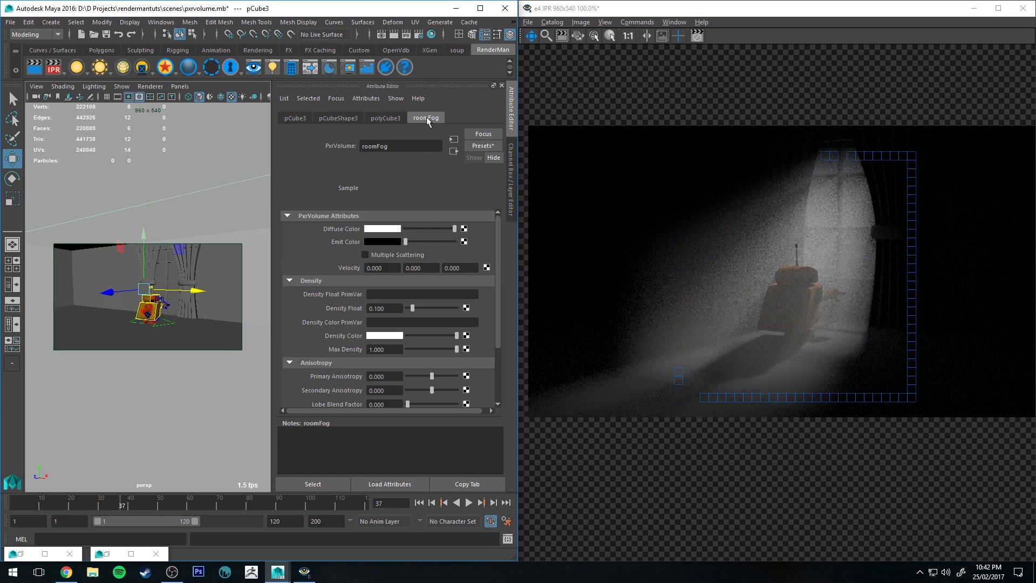
Step: Reselect roomFog and set its Diffuse Color to blue from Color History
{"action": "left_click", "coordinate": [432, 35]}
{"action": "left_click", "coordinate": [550, 352]}
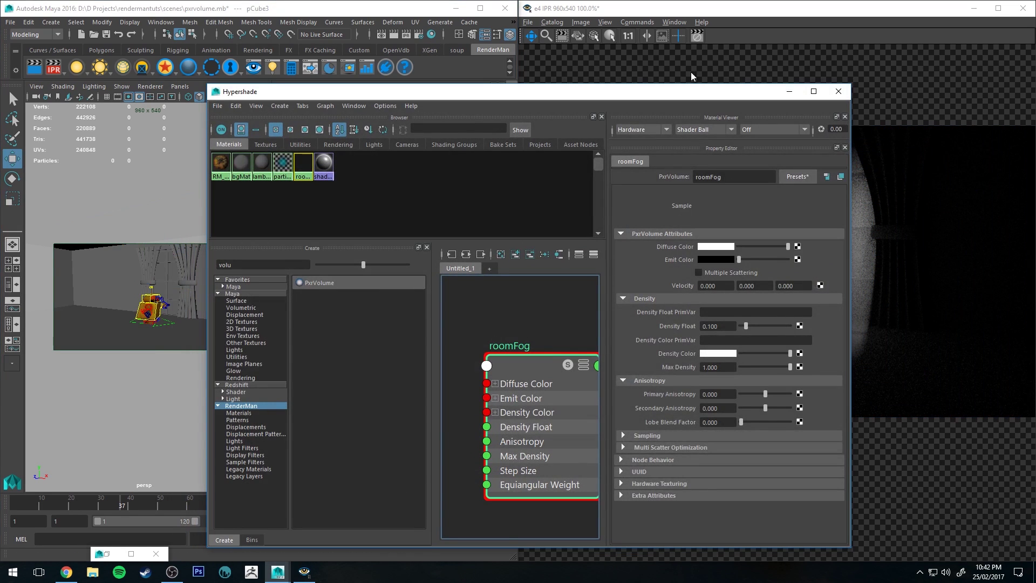
{"action": "left_click", "coordinate": [784, 89]}
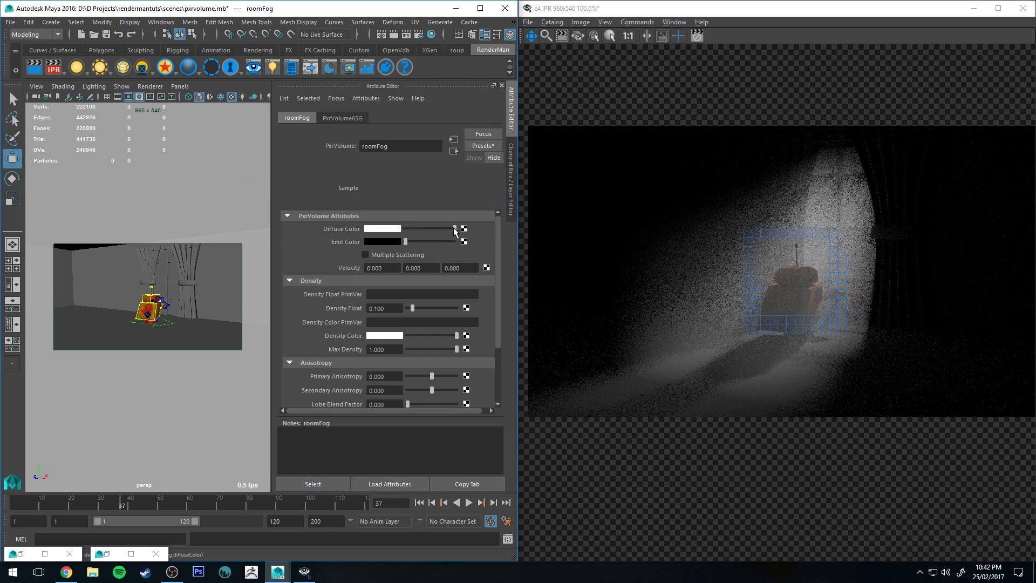
{"action": "left_click_drag", "start_coordinate": [453, 227], "coordinate": [411, 227]}
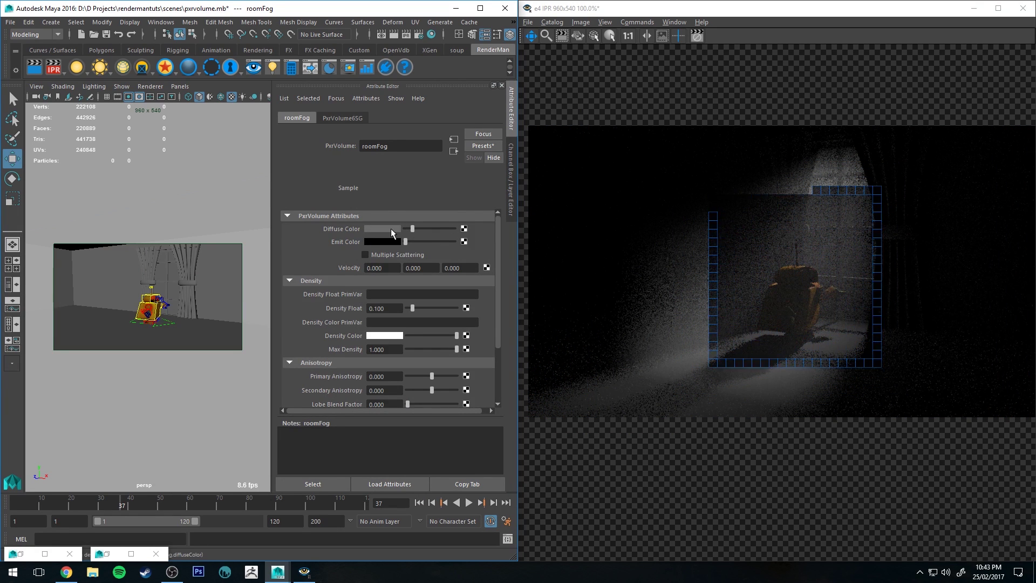
{"action": "left_click", "coordinate": [391, 228]}
{"action": "left_click", "coordinate": [396, 202]}
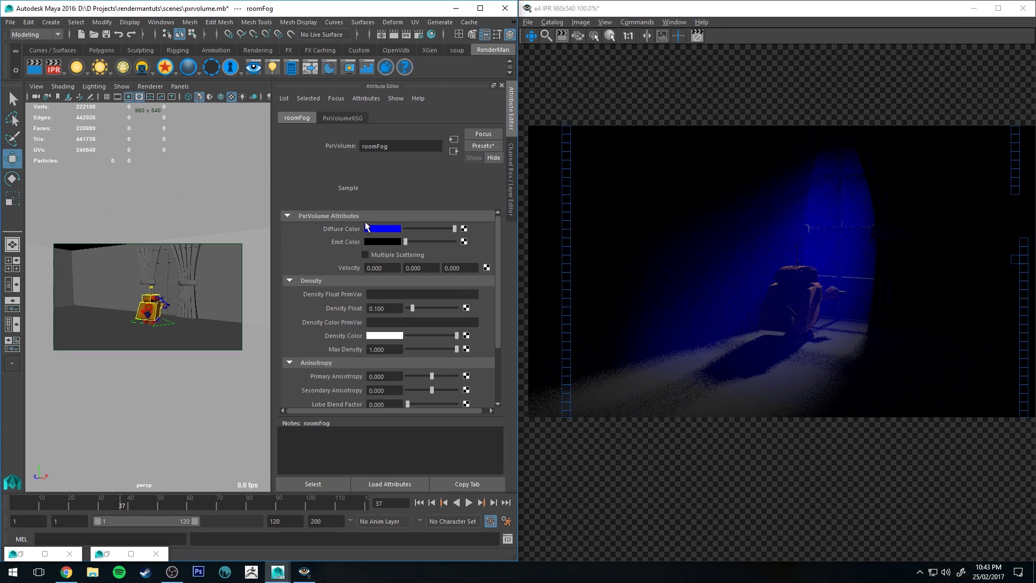
Step: Reset roomFog's Diffuse Color to white, test a grey Emit Color, then return emission to black
{"action": "left_click", "coordinate": [382, 228]}
{"action": "left_click", "coordinate": [409, 197]}
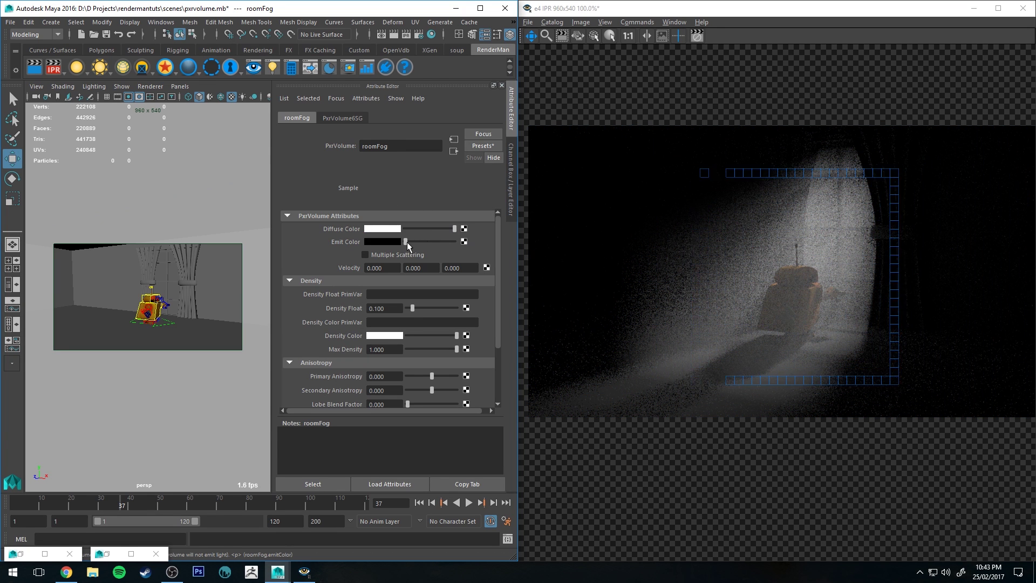
{"action": "left_click_drag", "start_coordinate": [406, 242], "coordinate": [414, 241]}
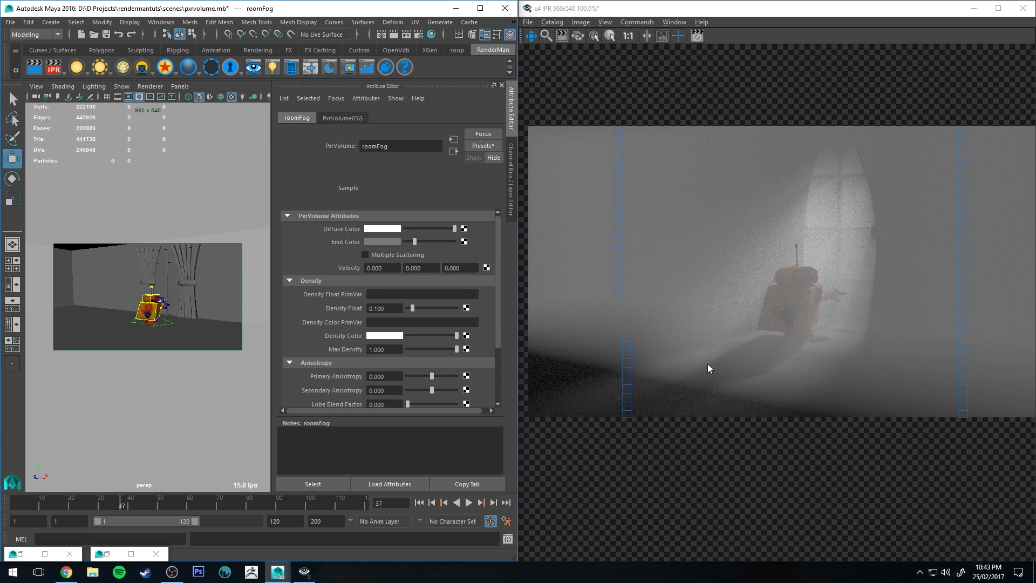
{"action": "left_click_drag", "start_coordinate": [415, 241], "coordinate": [404, 242]}
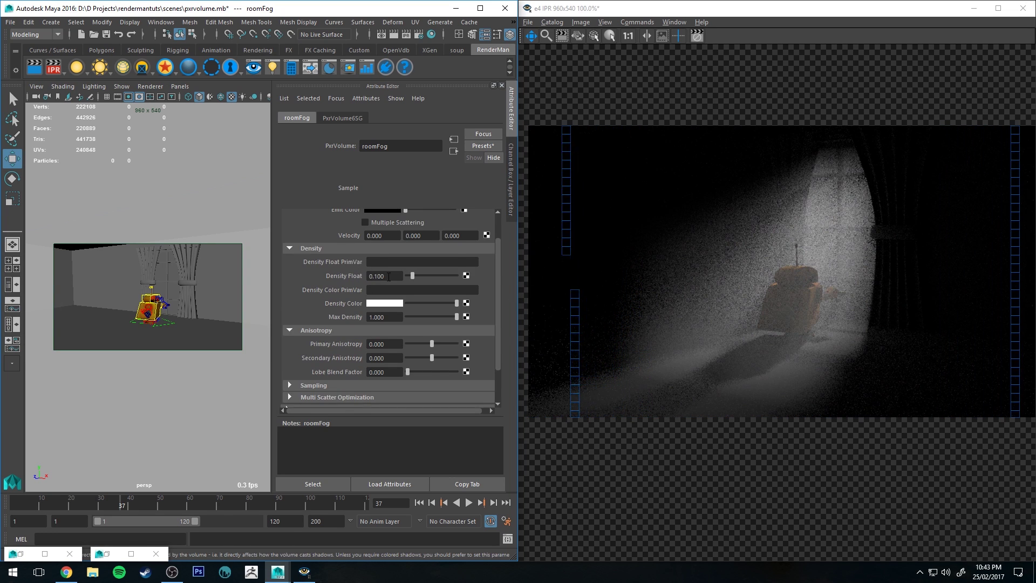
Step: Lower roomFog's Density Float to 0.010, then thin it further to 0.005
{"action": "left_click", "coordinate": [394, 311]}
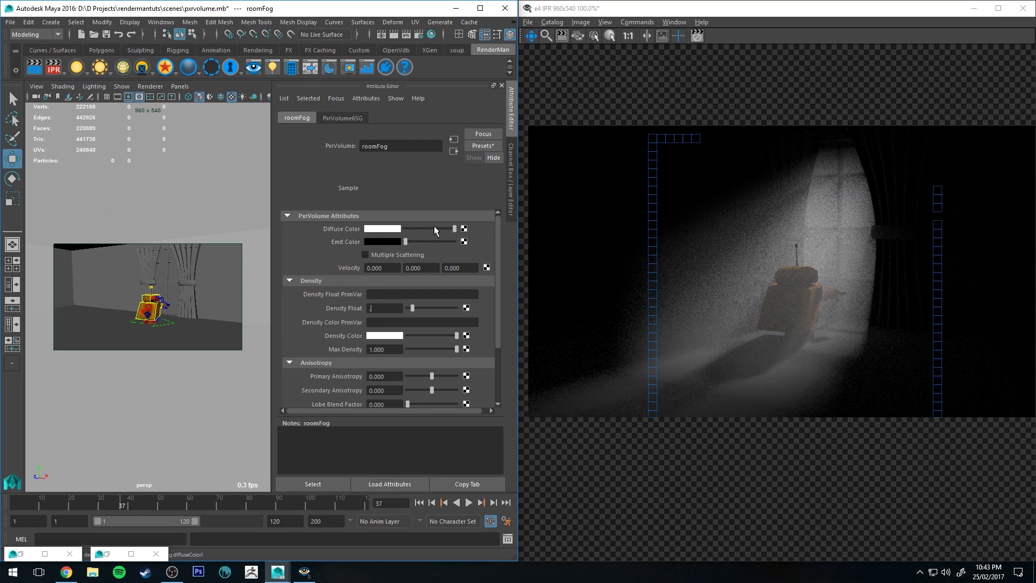
{"action": "type", "text": "0.010"}
{"action": "key", "text": "Return"}
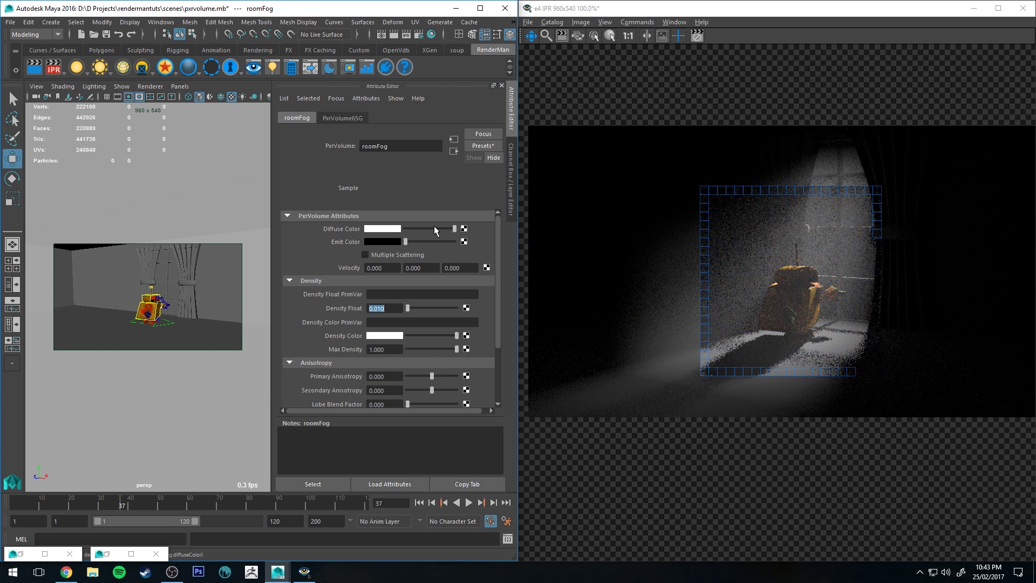
{"action": "type", "text": ".005"}
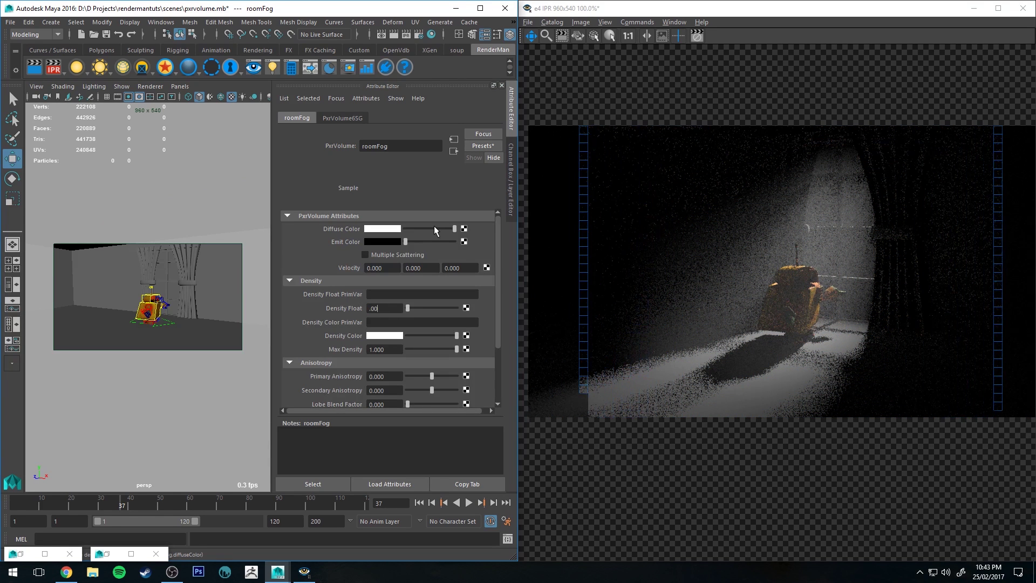
{"action": "key", "text": "Return"}
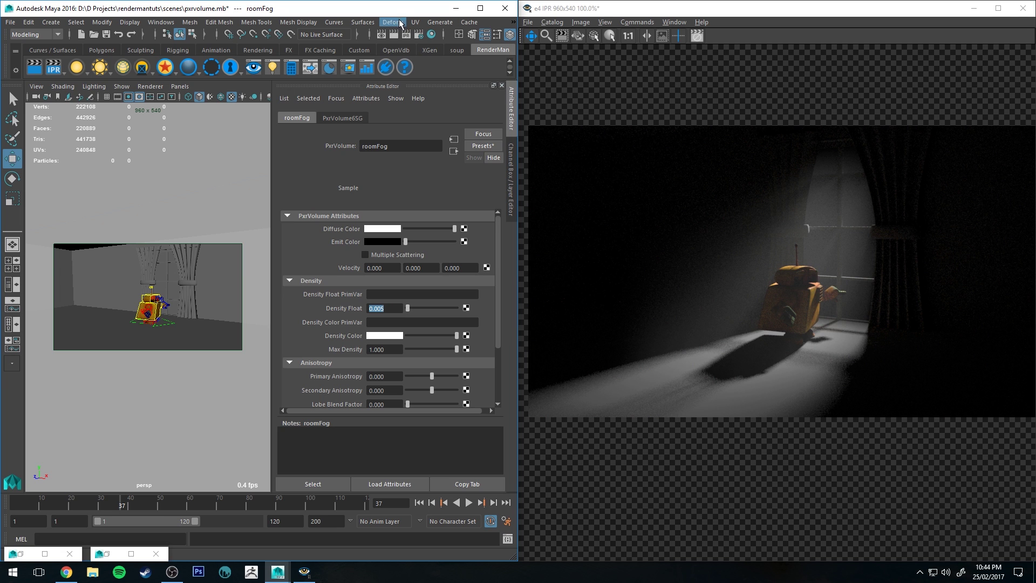
Step: Maximize Maya, orbit the view to frame the whole room, and select the room cube
{"action": "double_click", "coordinate": [403, 12]}
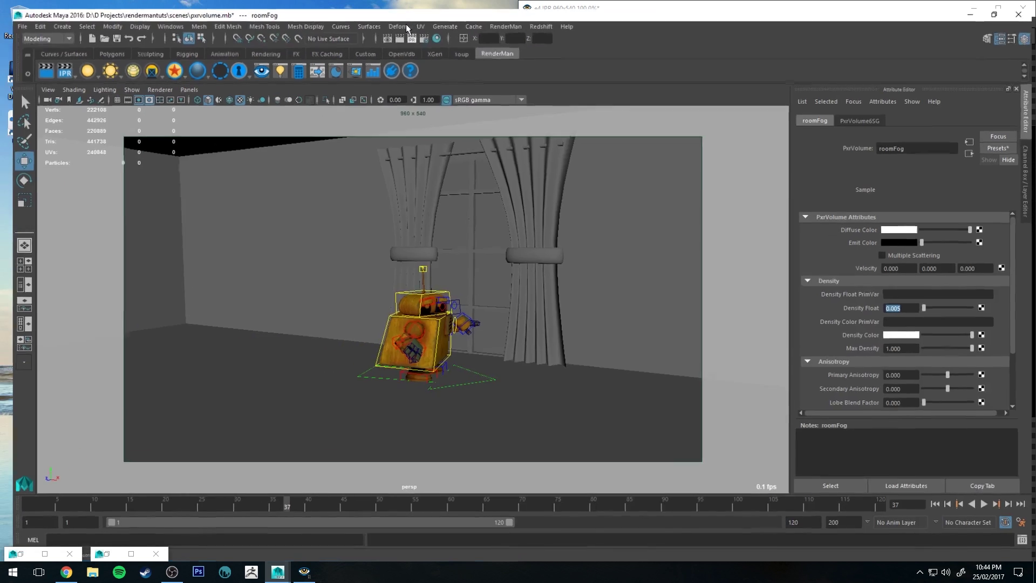
{"action": "right_click_drag", "start_coordinate": [629, 213], "coordinate": [529, 241], "text": "alt"}
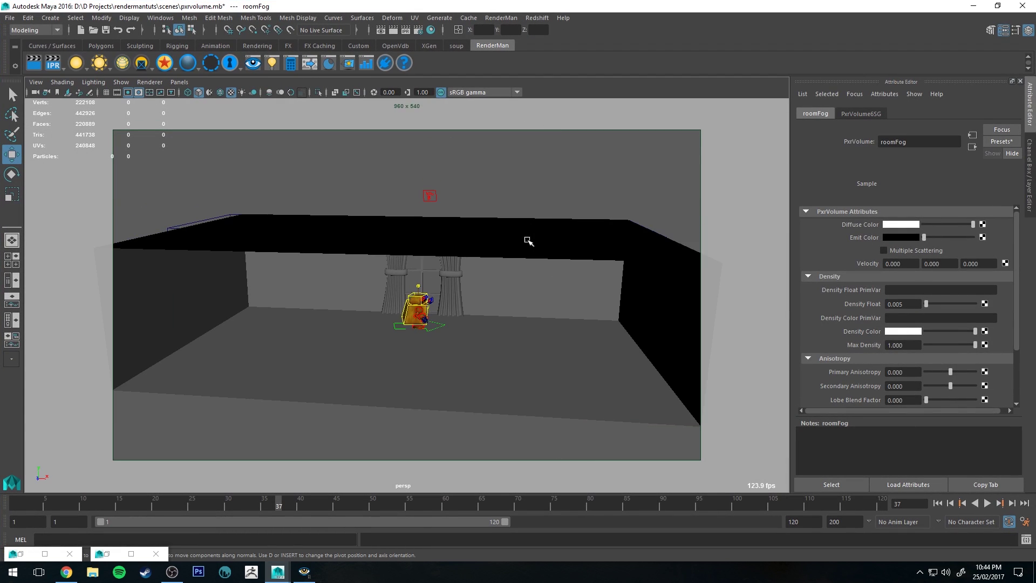
{"action": "left_click_drag", "start_coordinate": [529, 241], "coordinate": [449, 247], "text": "alt"}
{"action": "left_click", "coordinate": [536, 214]}
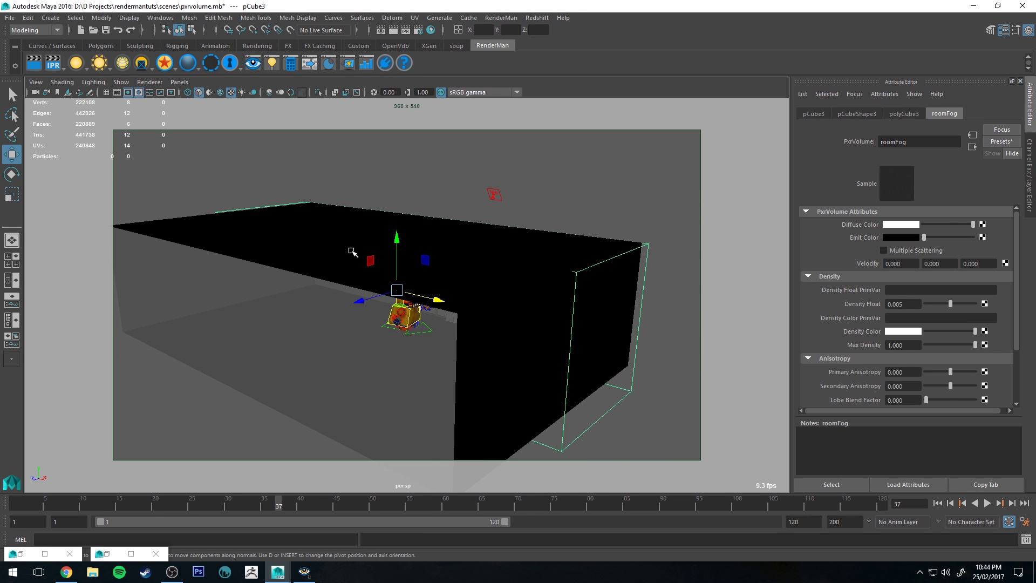
Step: Create and scale a small cube on the room floor, then open the Hypershade
{"action": "left_click", "coordinate": [101, 46]}
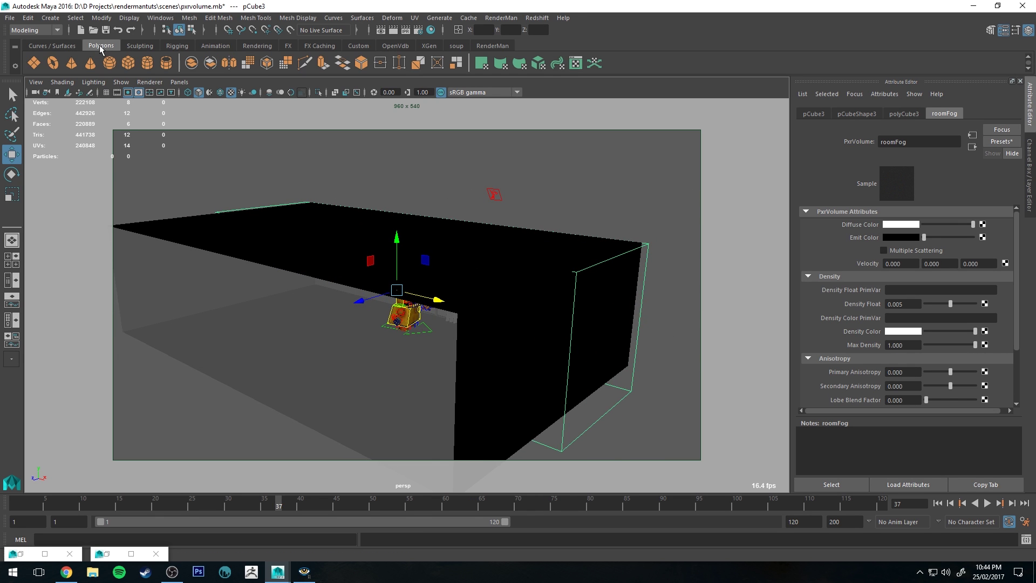
{"action": "left_click_drag", "start_coordinate": [244, 283], "coordinate": [347, 297], "text": "alt"}
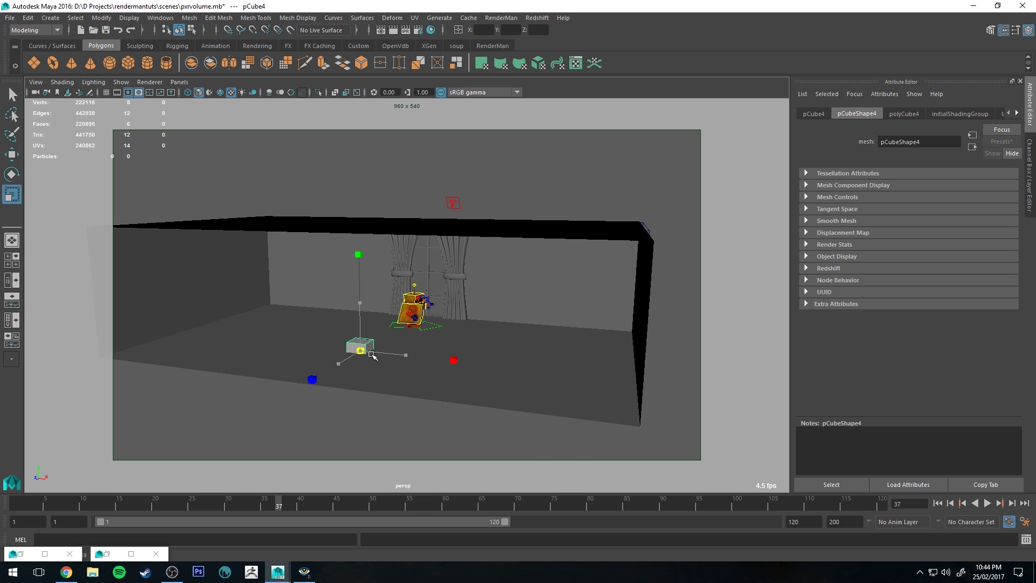
{"action": "left_click_drag", "start_coordinate": [372, 356], "coordinate": [680, 332]}
{"action": "key", "text": "Delete"}
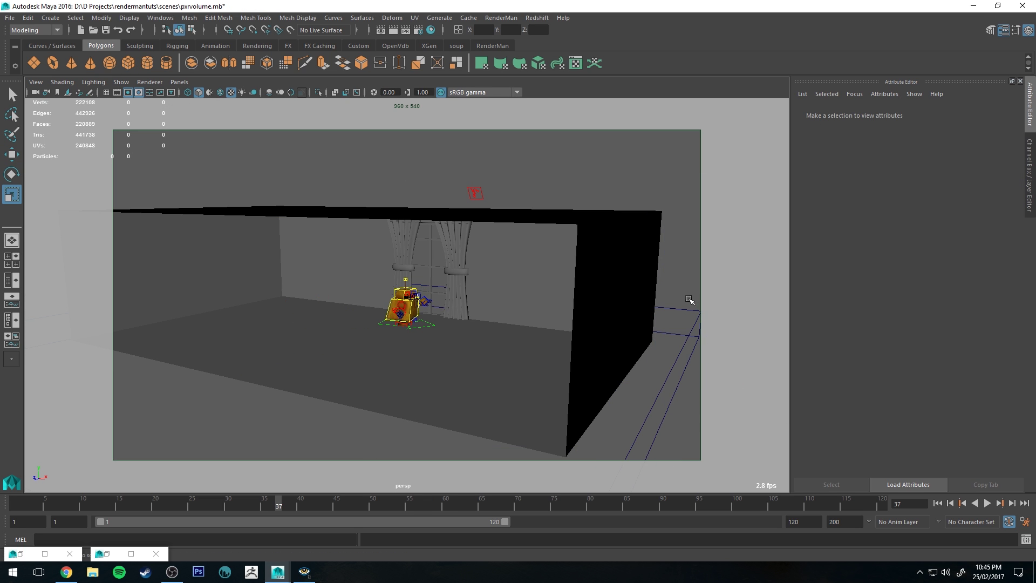
{"action": "key", "text": "ctrl+z"}
{"action": "left_click", "coordinate": [432, 30]}
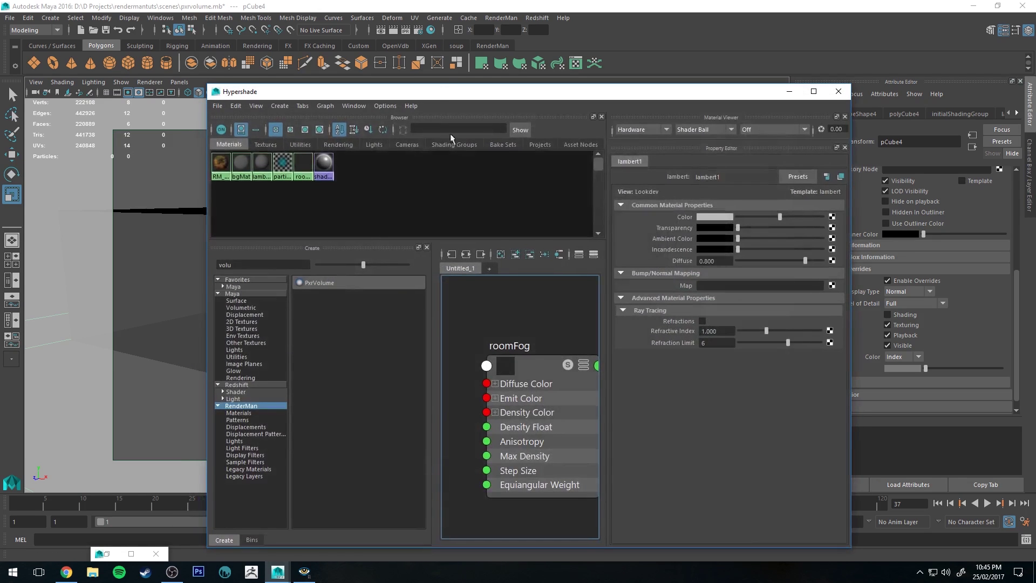
Step: Clear the graph and create a new PxrVolume material named floorFog
{"action": "left_click", "coordinate": [500, 255]}
{"action": "left_click", "coordinate": [305, 283]}
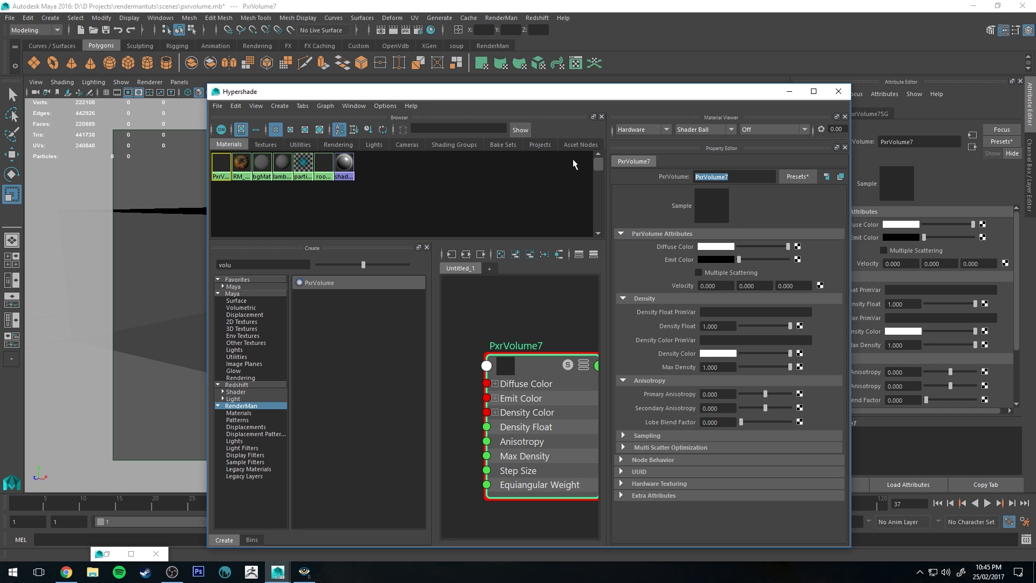
{"action": "type", "text": "floorFog"}
{"action": "key", "text": "Return"}
Step: Assign floorFog to the new floor box and minimize the Hypershade
{"action": "left_click_drag", "start_coordinate": [539, 91], "coordinate": [766, 73]}
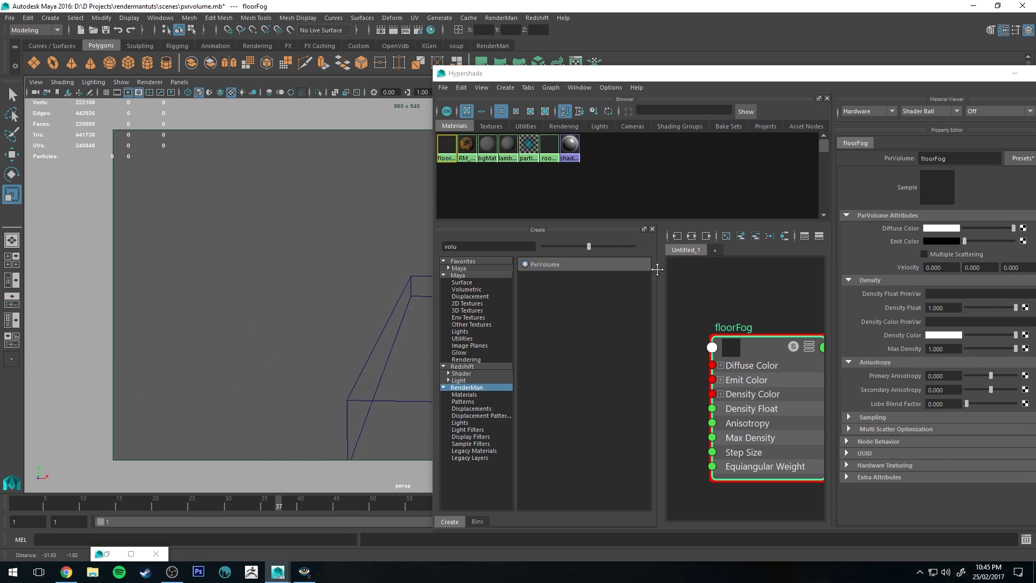
{"action": "left_click", "coordinate": [260, 261]}
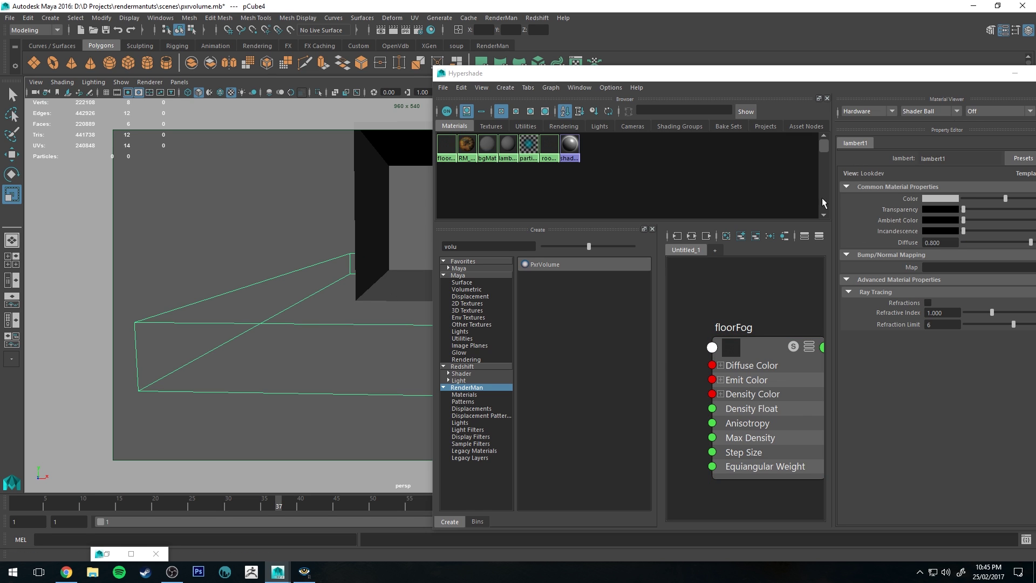
{"action": "right_click", "coordinate": [760, 346]}
{"action": "left_click", "coordinate": [750, 415]}
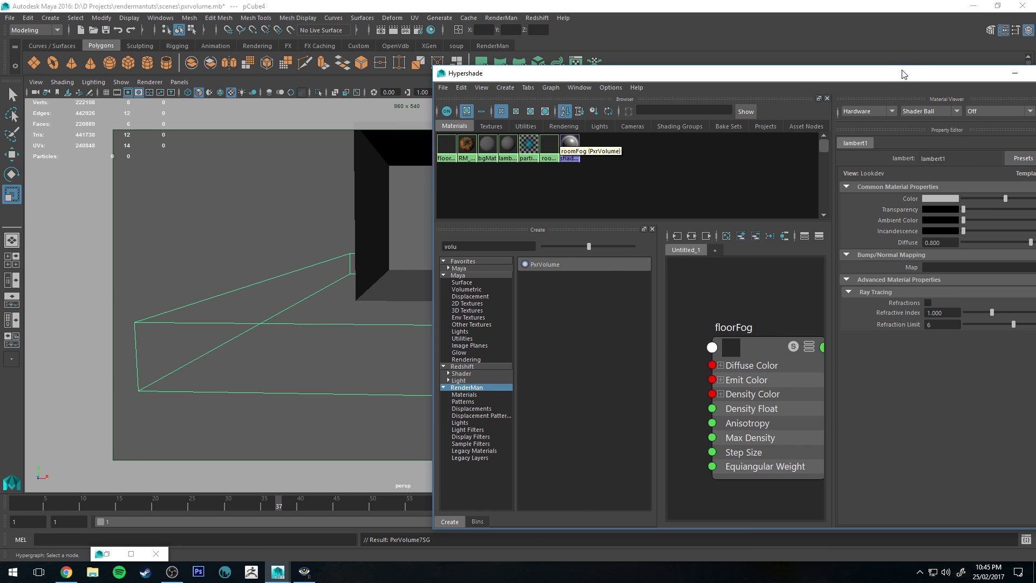
{"action": "left_click", "coordinate": [1016, 73]}
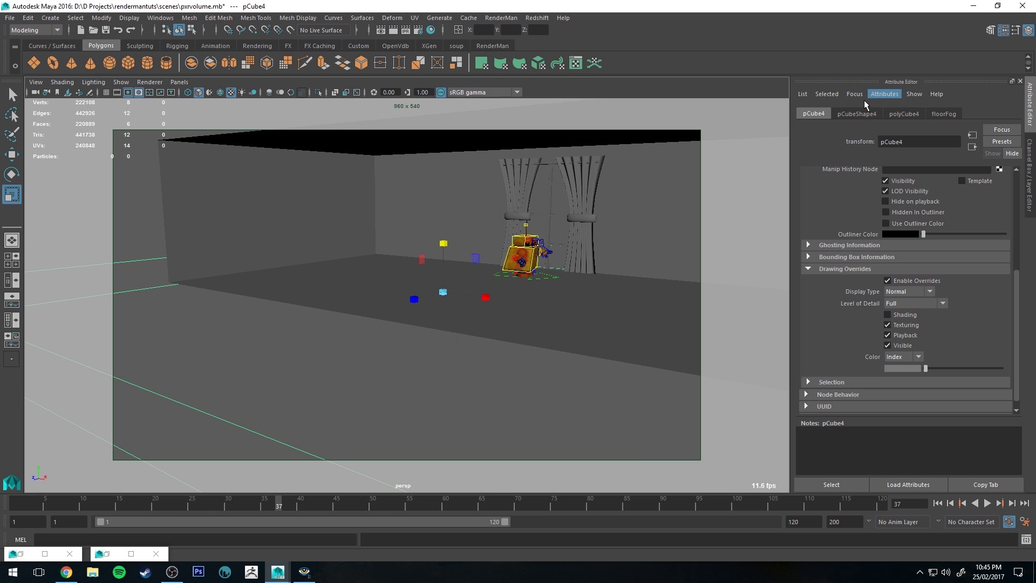
Step: Bring up floorFog's volume settings and orbit the viewport around the room
{"action": "left_click", "coordinate": [942, 113]}
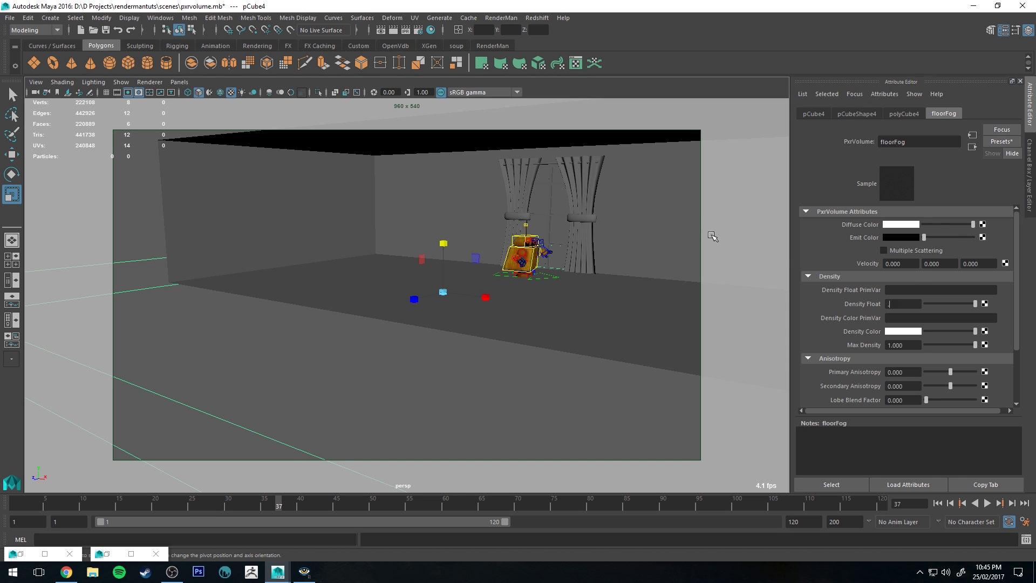
{"action": "left_click_drag", "start_coordinate": [737, 216], "coordinate": [540, 237], "text": "alt"}
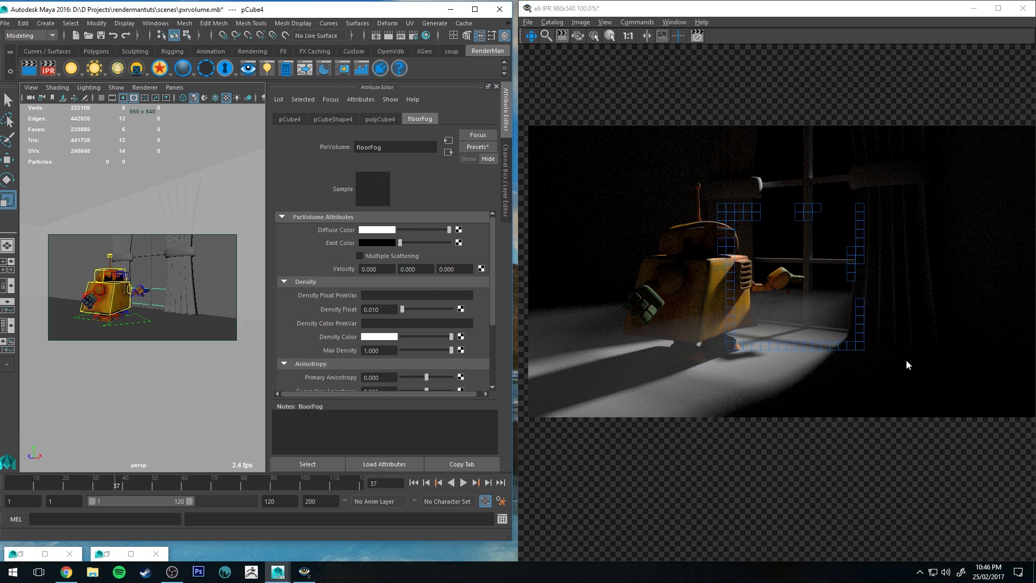
Step: Enable Multiple Scattering on floorFog and restart the IPR render
{"action": "left_click", "coordinate": [379, 256]}
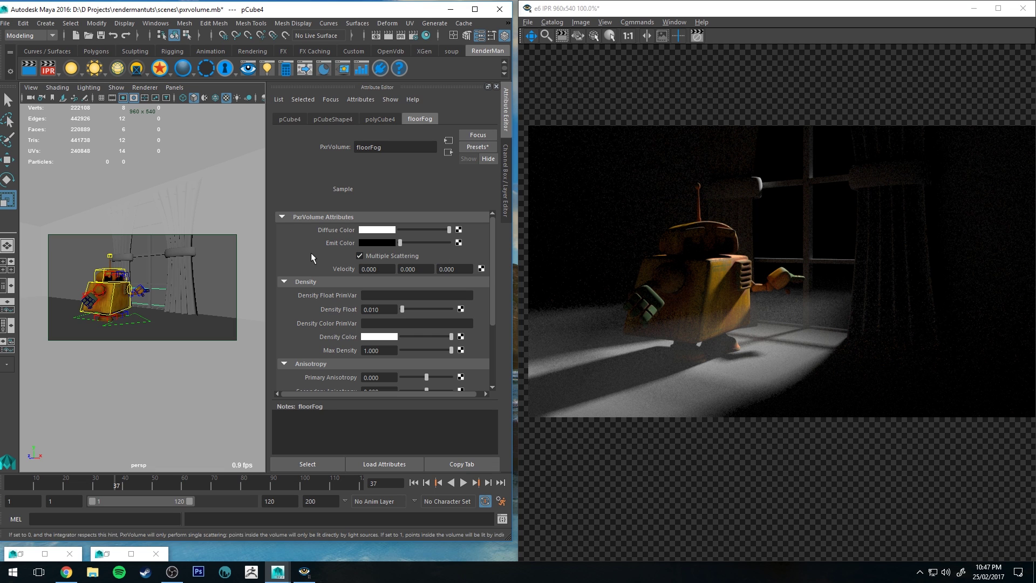
{"action": "left_click", "coordinate": [48, 68]}
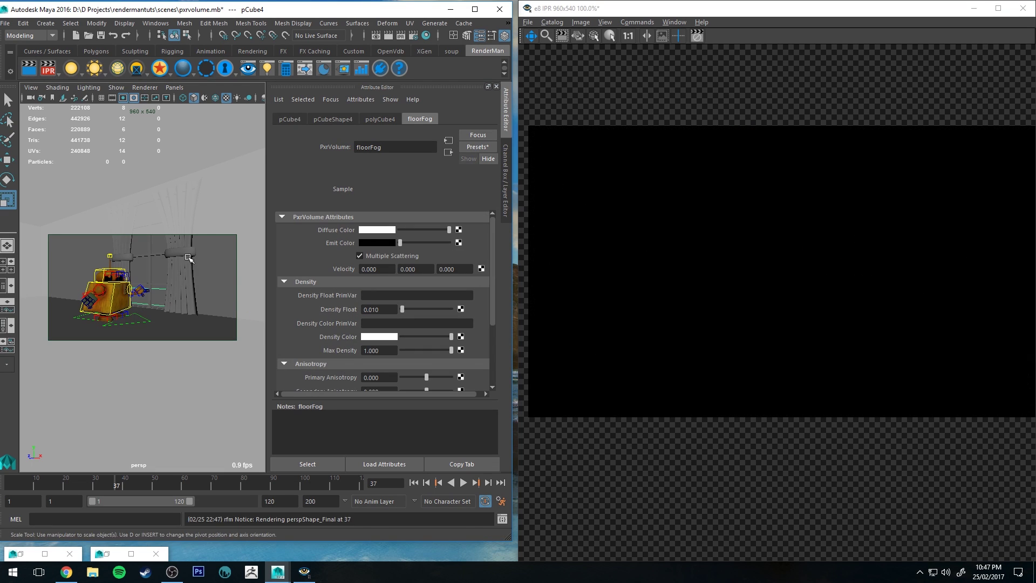
Step: Raise floorFog's Emit Color from black to a mid grey
{"action": "mouse_move", "coordinate": [399, 245]}
{"action": "left_mouse_down"}
{"action": "mouse_move", "coordinate": [374, 241]}
{"action": "mouse_move", "coordinate": [407, 242]}
{"action": "left_mouse_up"}
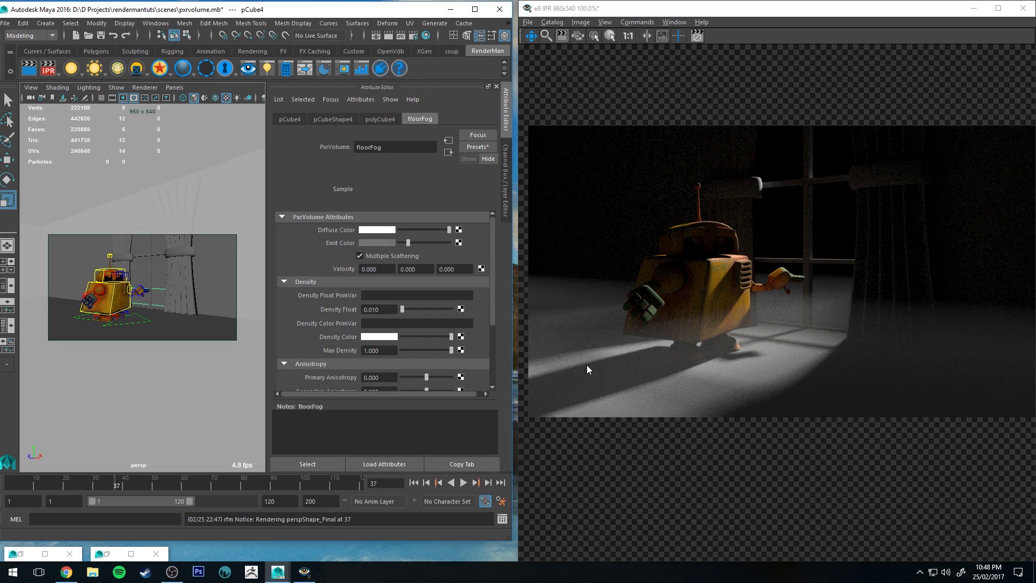
{"action": "scroll", "coordinate": [332, 278], "scroll_direction": "down", "scroll_amount": 2}
{"action": "scroll", "coordinate": [305, 316], "scroll_direction": "up", "scroll_amount": 2}
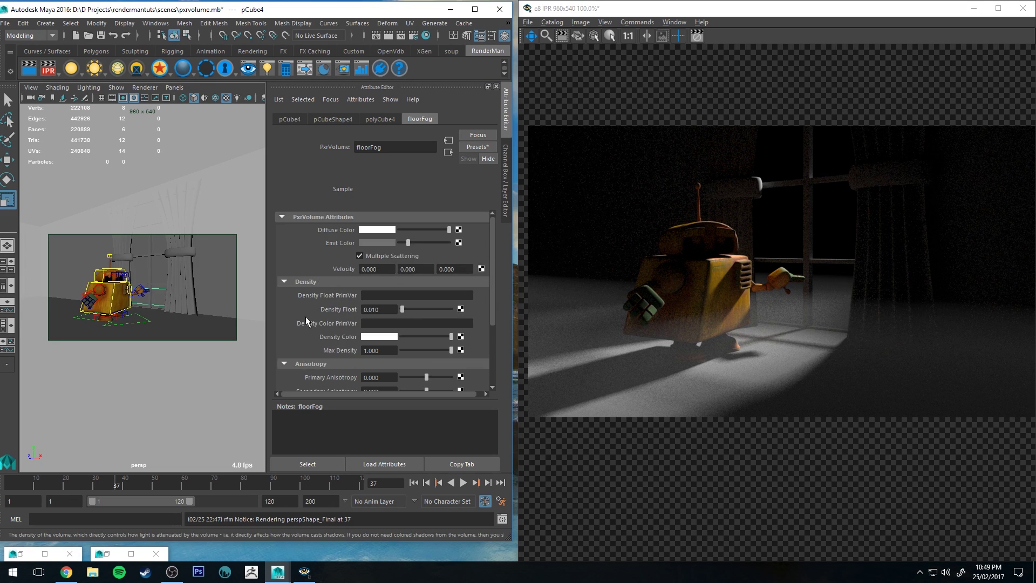
{"action": "scroll", "coordinate": [320, 333], "scroll_direction": "down", "scroll_amount": 2}
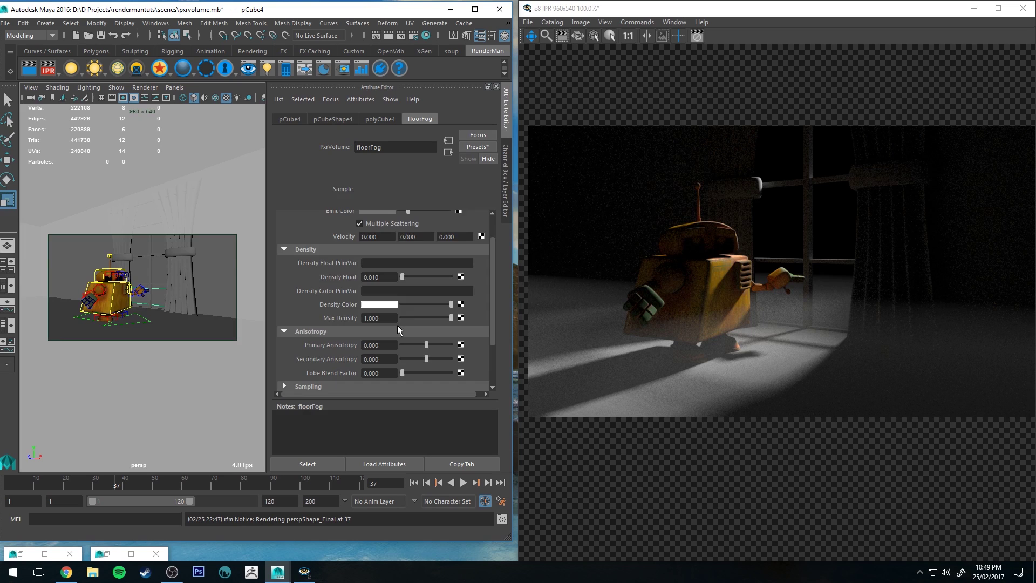
{"action": "scroll", "coordinate": [299, 335], "scroll_direction": "down", "scroll_amount": 2}
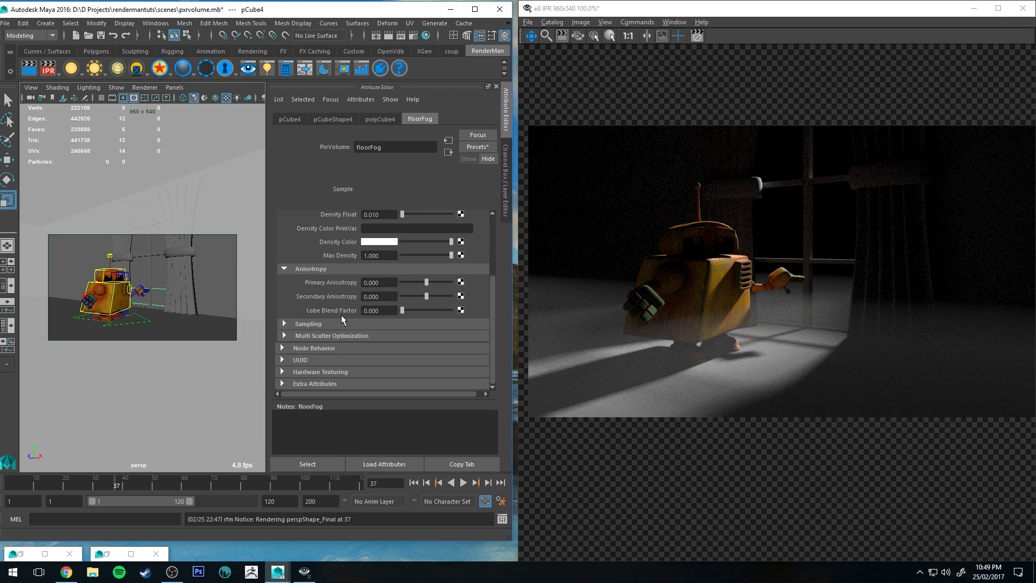
{"action": "scroll", "coordinate": [332, 265], "scroll_direction": "up", "scroll_amount": 3}
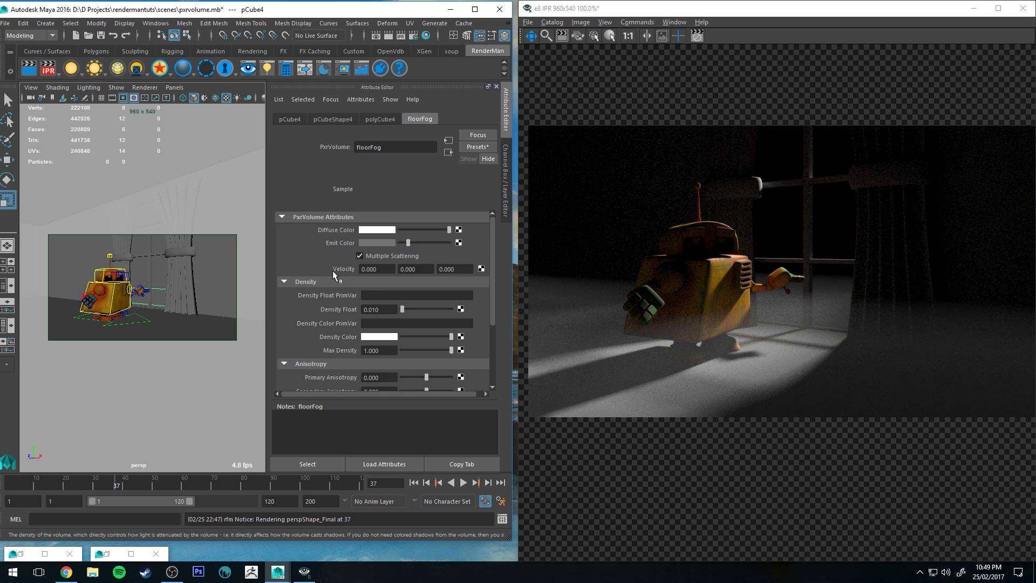
{"action": "scroll", "coordinate": [332, 271], "scroll_direction": "down", "scroll_amount": 3}
{"action": "scroll", "coordinate": [308, 297], "scroll_direction": "up", "scroll_amount": 3}
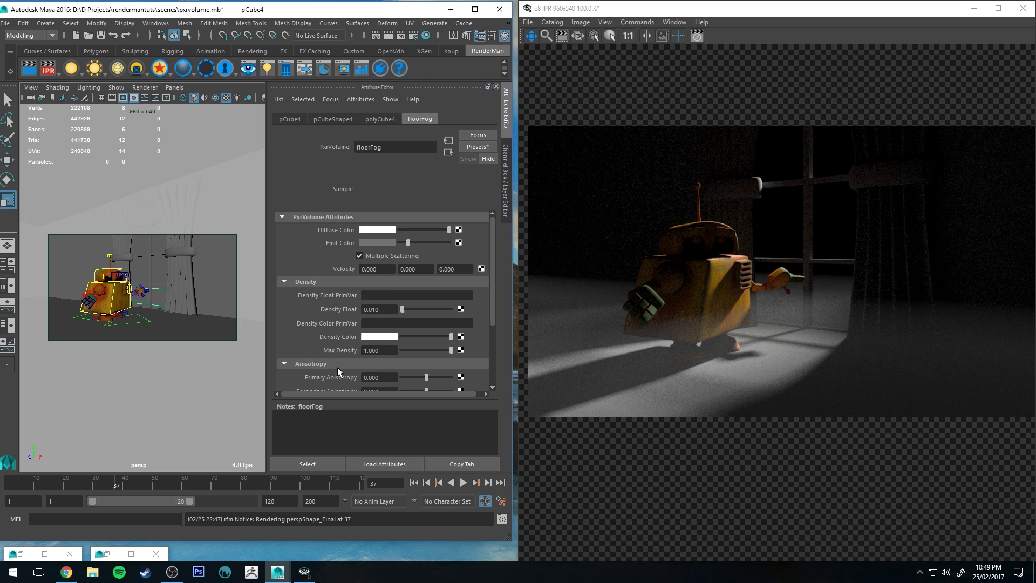
{"action": "scroll", "coordinate": [337, 368], "scroll_direction": "down", "scroll_amount": 2}
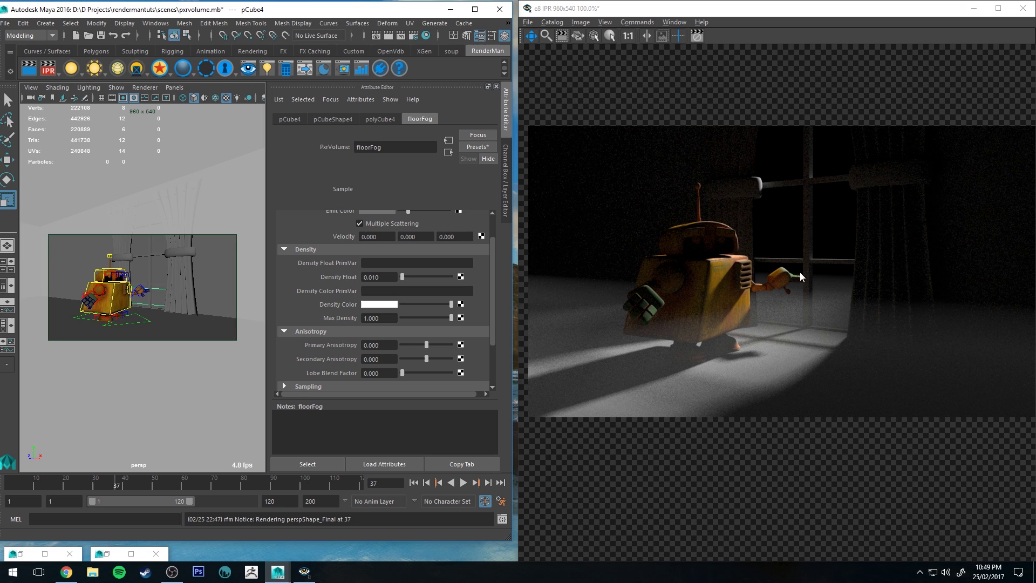
{"action": "scroll", "coordinate": [303, 232], "scroll_direction": "up", "scroll_amount": 2}
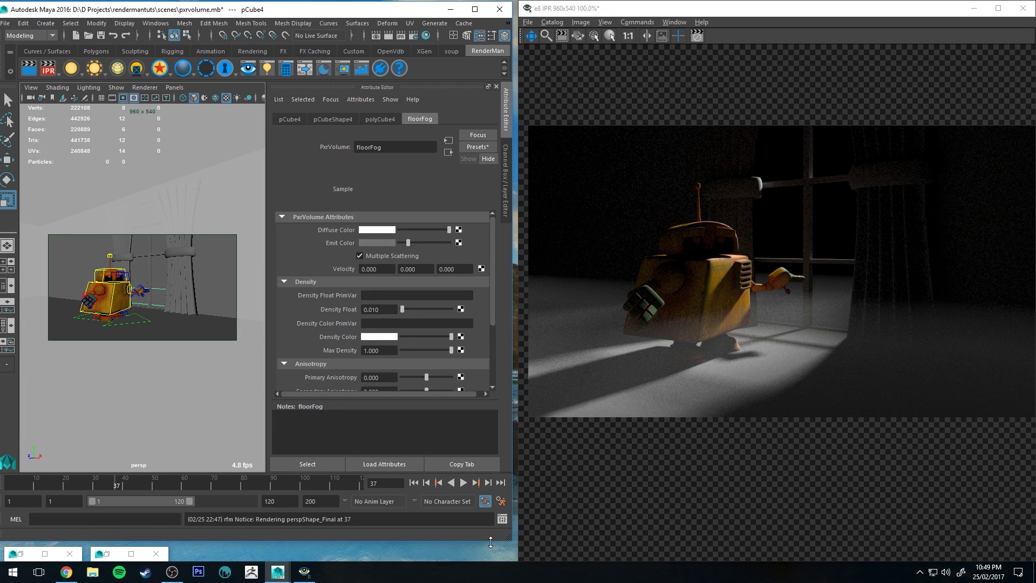
{"action": "left_click_drag", "start_coordinate": [507, 537], "coordinate": [512, 537]}
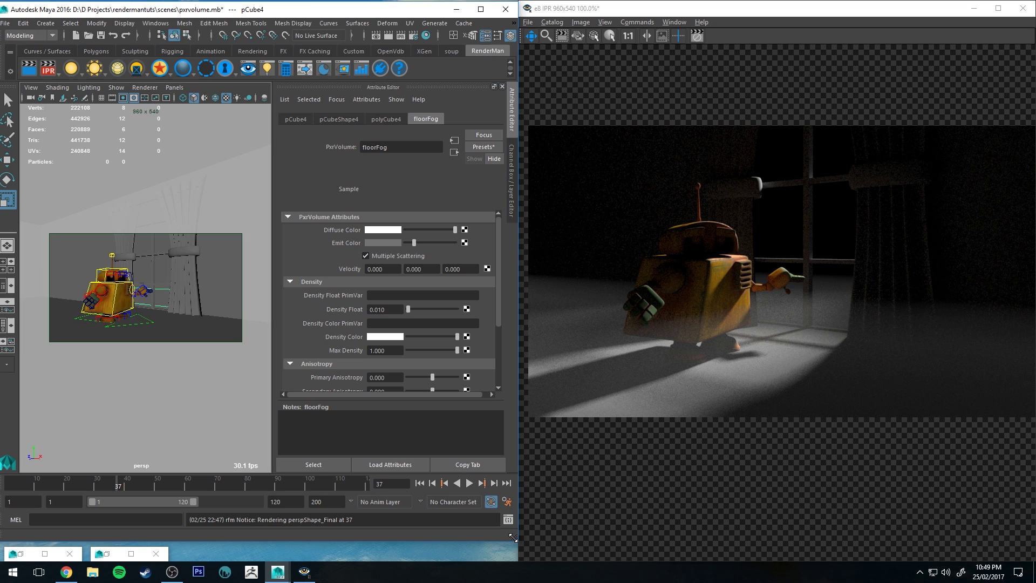